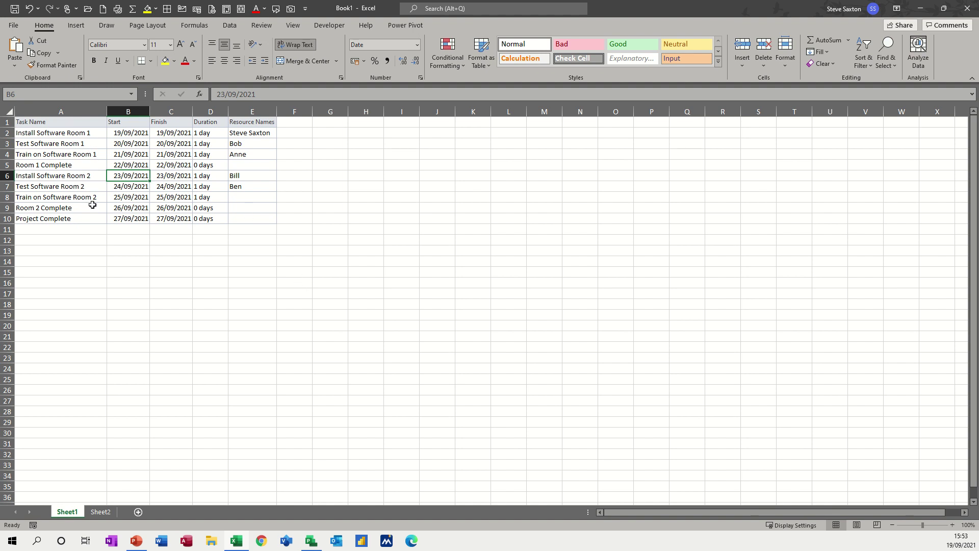
Examine the colour-coded task list on Sheet2 and return to Sheet1
left_click(100, 512)
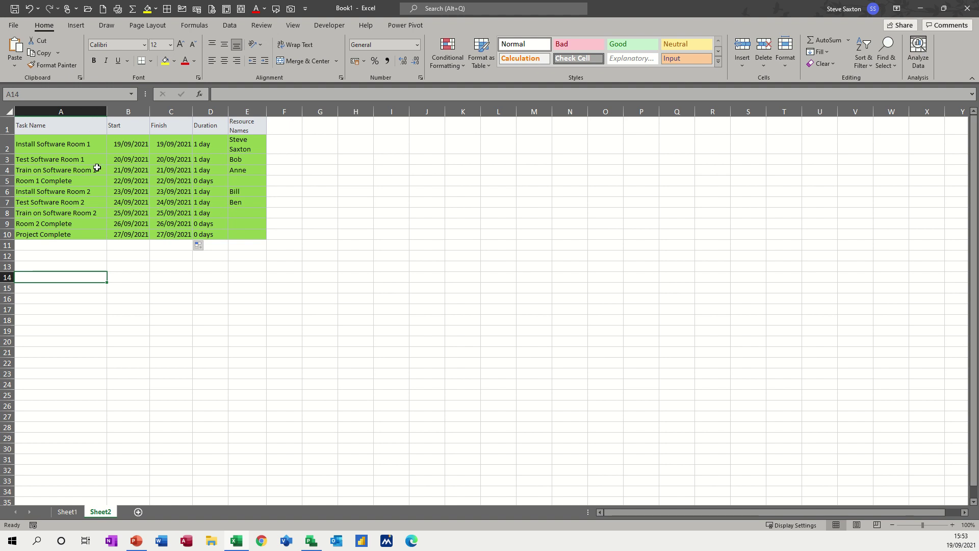
left_click(70, 146)
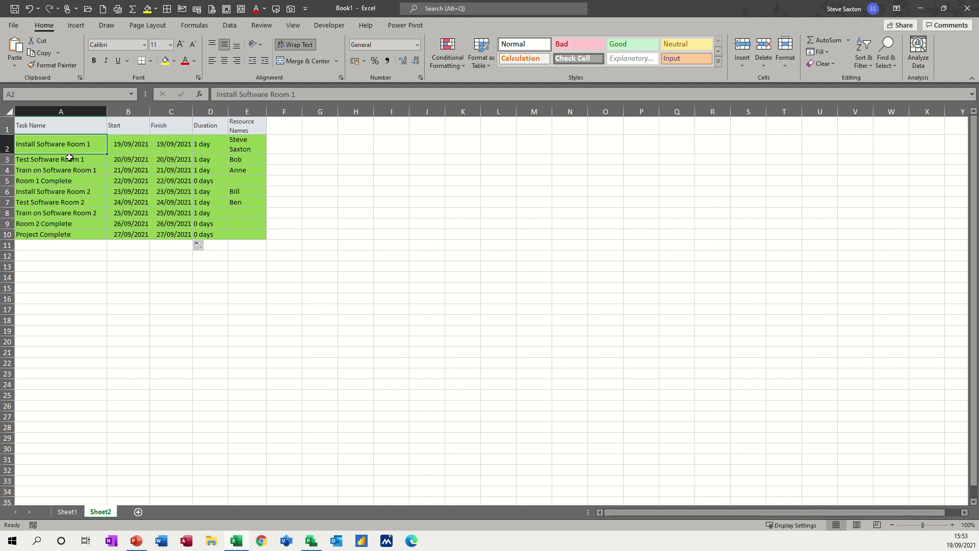
left_click(72, 512)
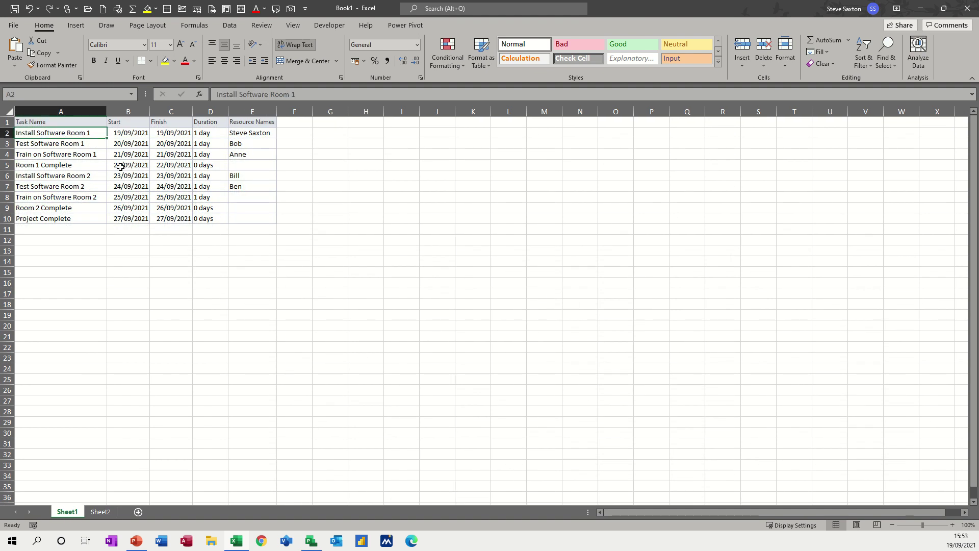
Copy the tasks from Install Software Room 1 to Project Complete in Project and paste them with source formatting at A2 on Excel's Sheet1
left_click(311, 540)
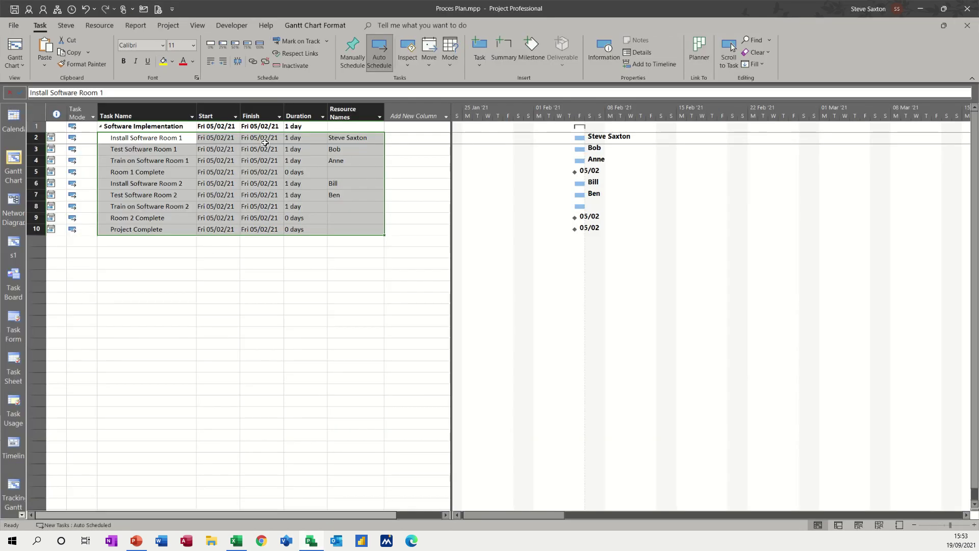
right_click(123, 137)
left_click(143, 161)
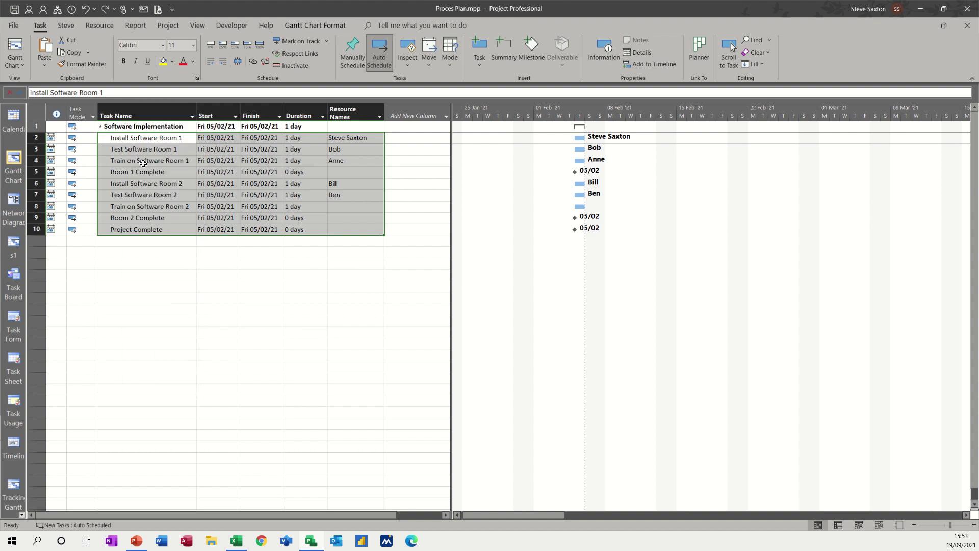
left_click(234, 541)
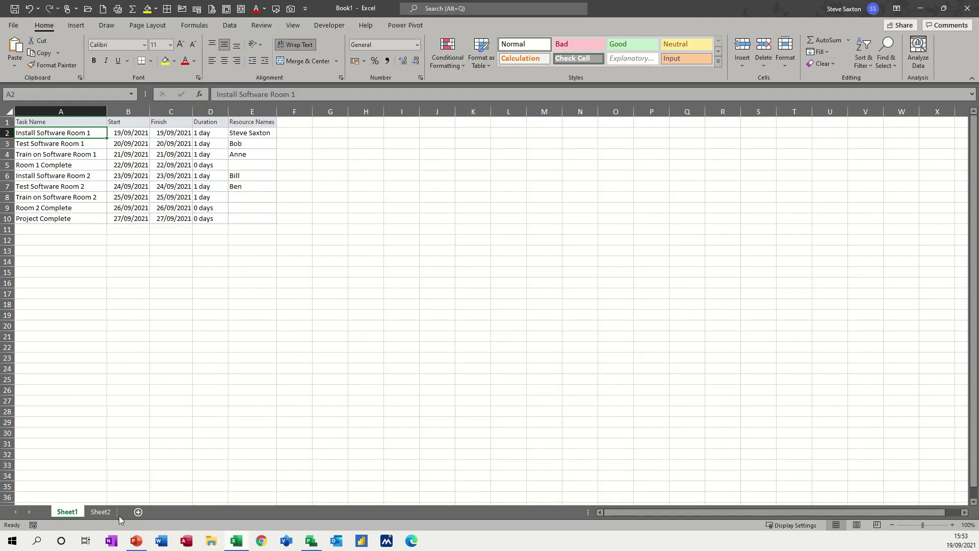
right_click(47, 134)
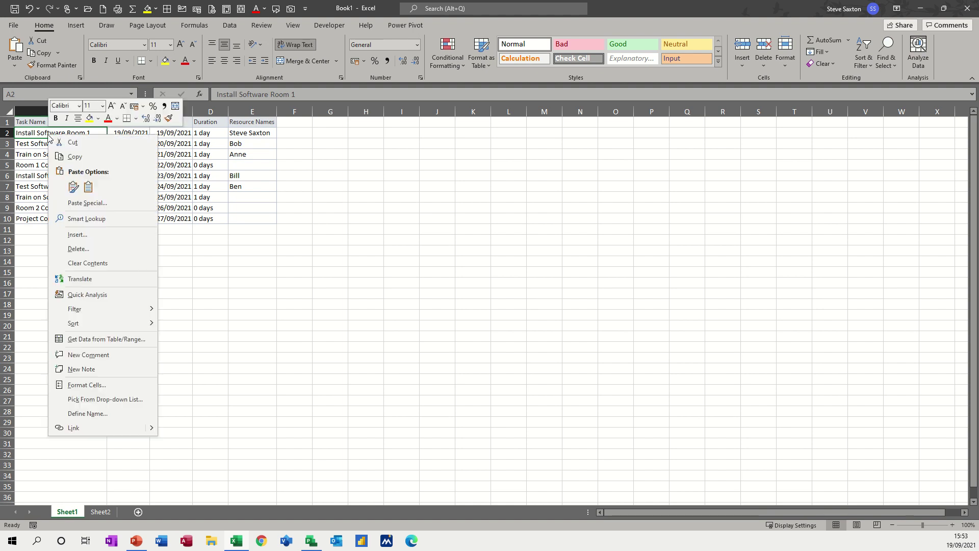
left_click(74, 188)
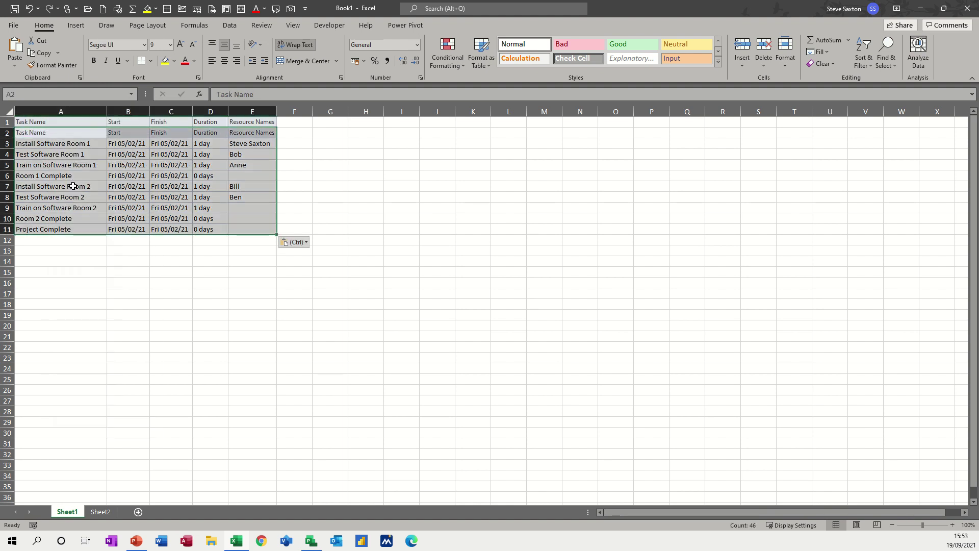
Delete the duplicate header in row 2 of Sheet1
left_click(7, 133)
right_click(7, 135)
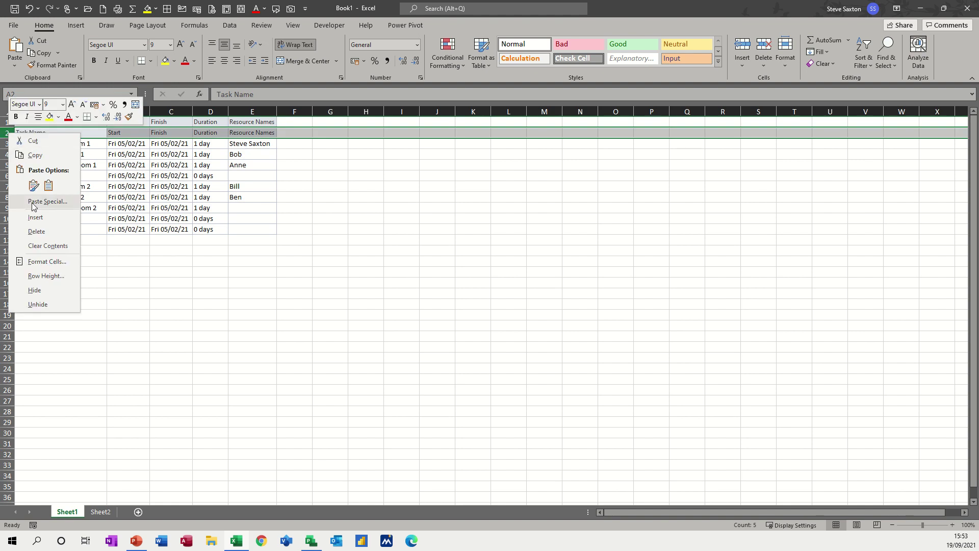
left_click(36, 231)
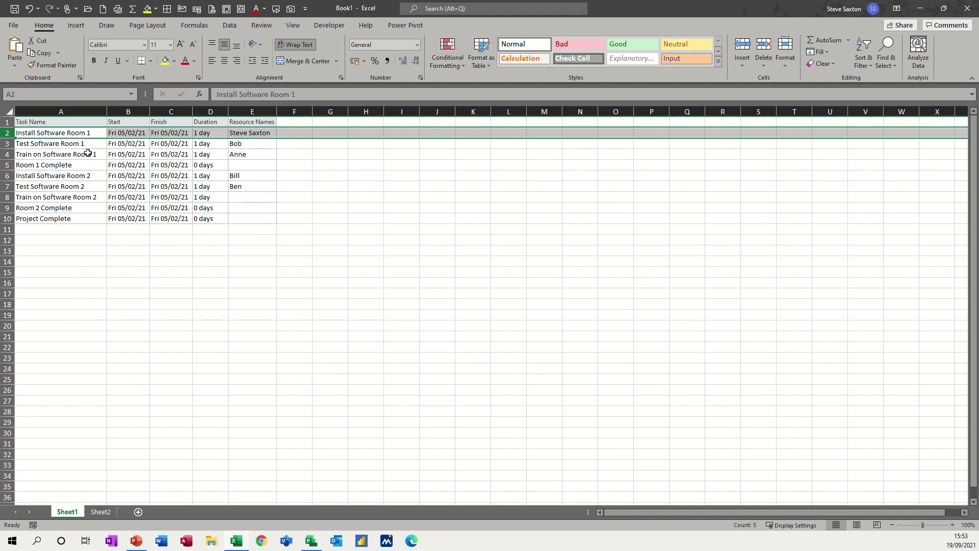
left_click(121, 143)
left_click(169, 135)
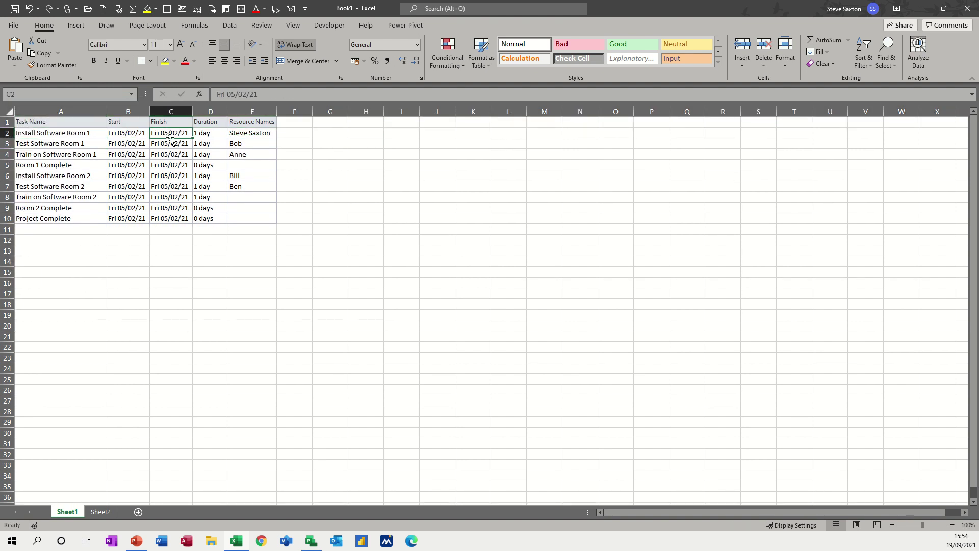
Compare the colour-coded rows on Sheet2 with the pasted task data on Sheet1
left_click(102, 512)
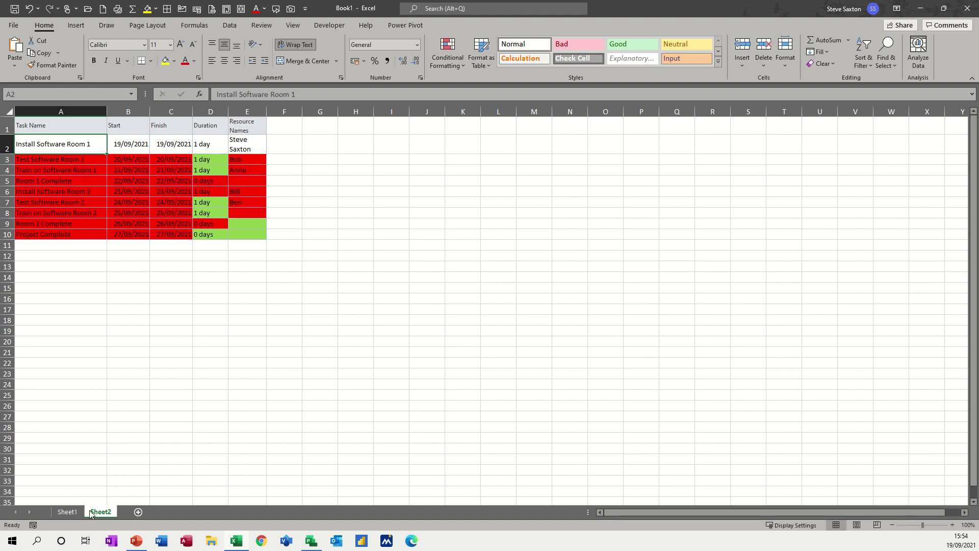
left_click(73, 515)
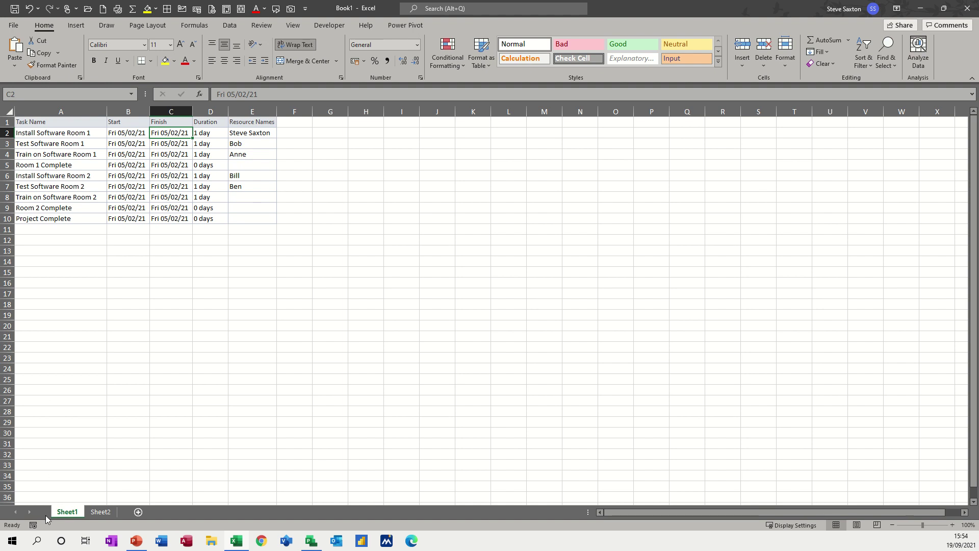
left_click(98, 512)
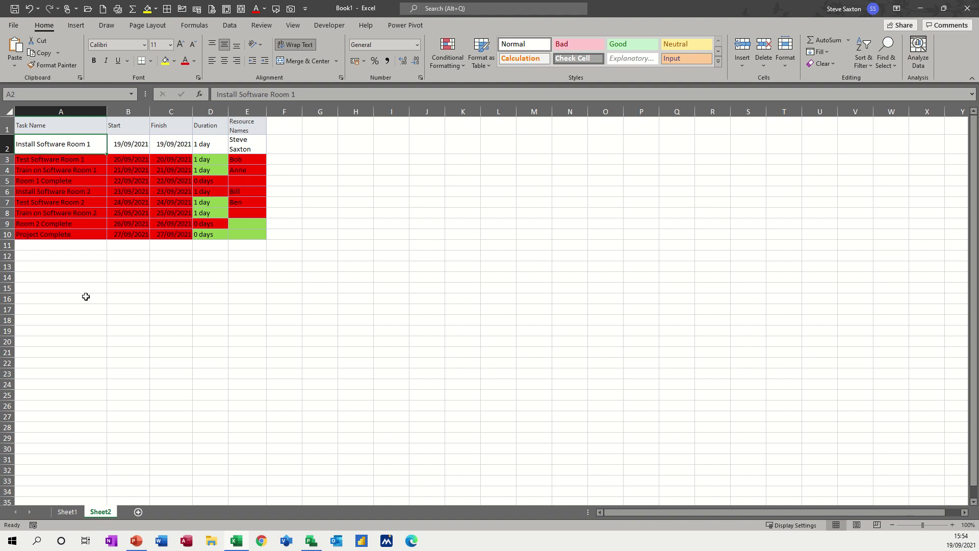
Undo the paste and row deletion on Sheet1, and recheck the colour coding on Sheet2
key("ctrl+Page_Up")
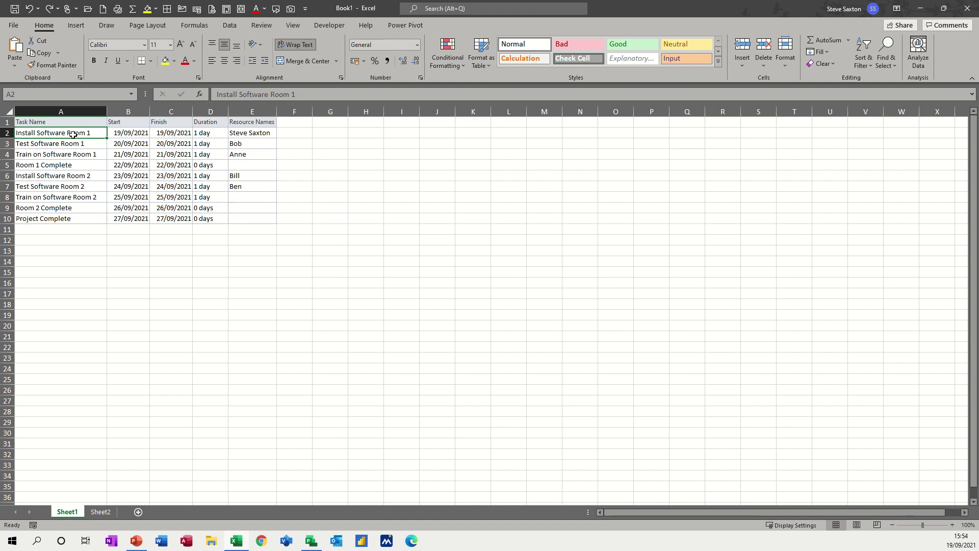
left_click(100, 511)
left_click(41, 169)
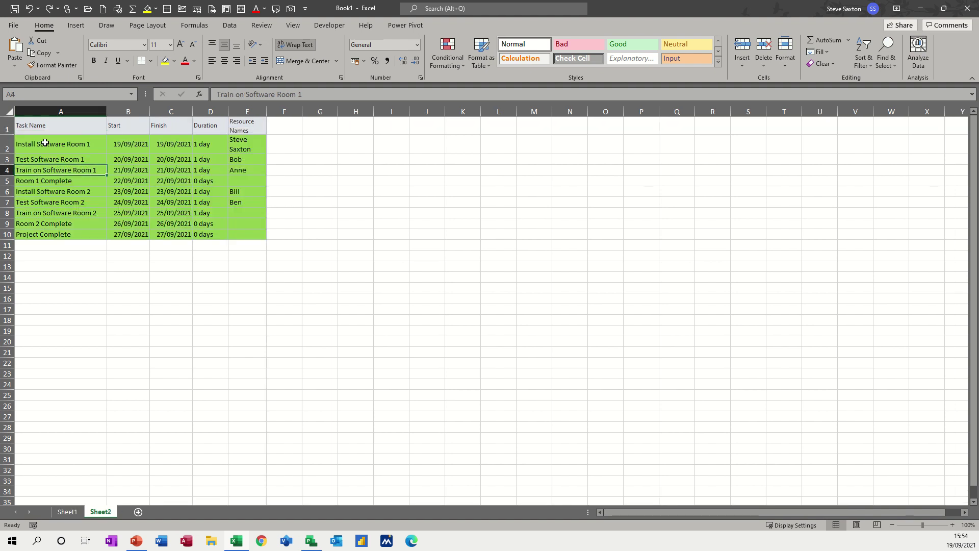
left_click(43, 144)
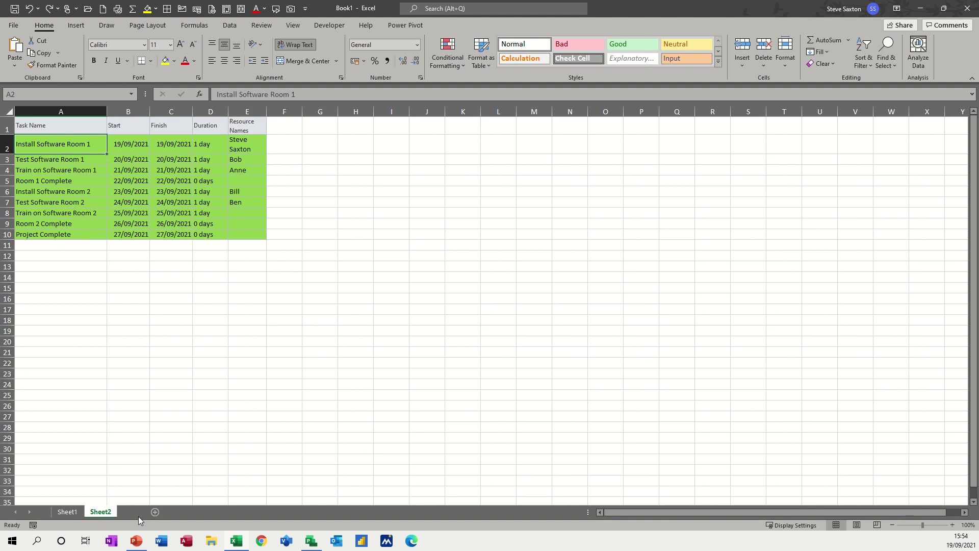
Add a new blank worksheet and permanently delete the existing Sheet1 and Sheet2
left_click(137, 512)
left_click(70, 513)
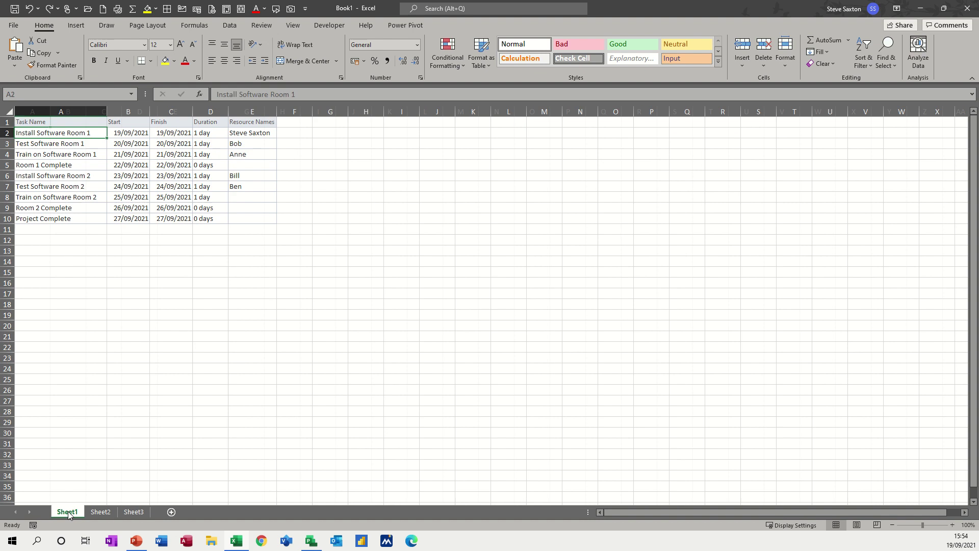
right_click(69, 512)
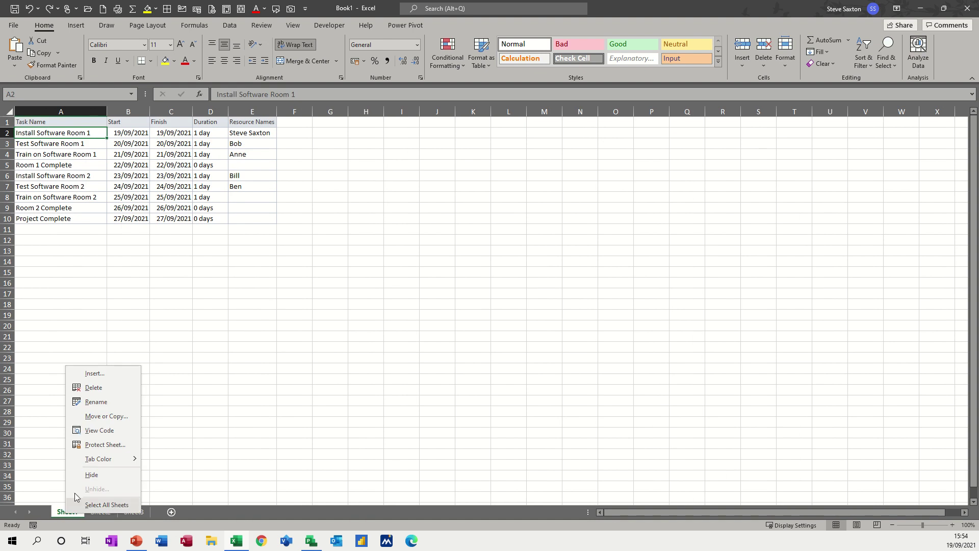
left_click(93, 387)
left_click(473, 299)
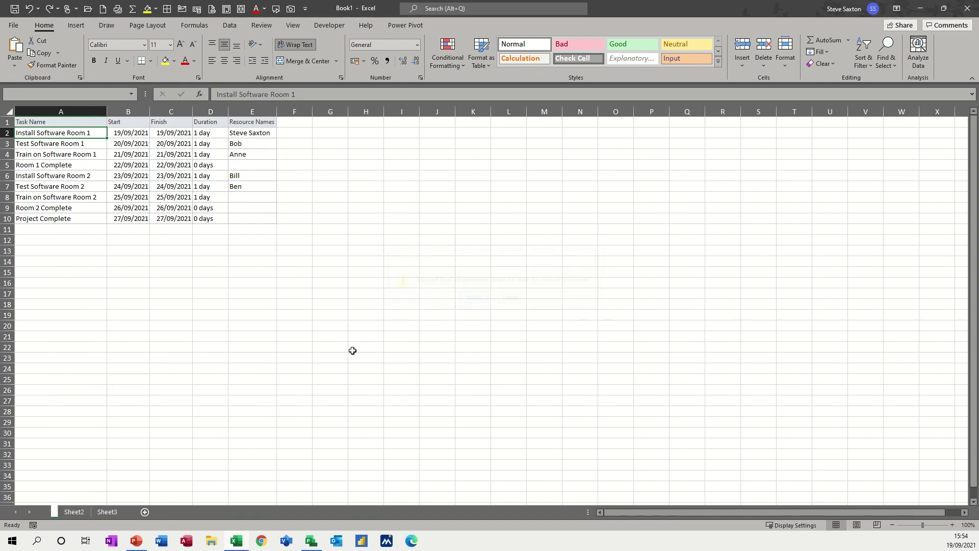
right_click(74, 514)
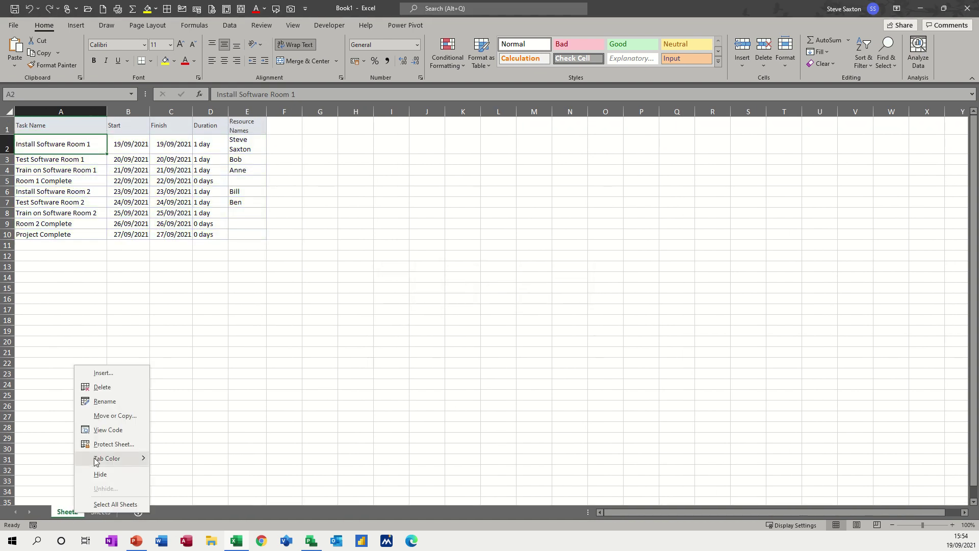
left_click(100, 388)
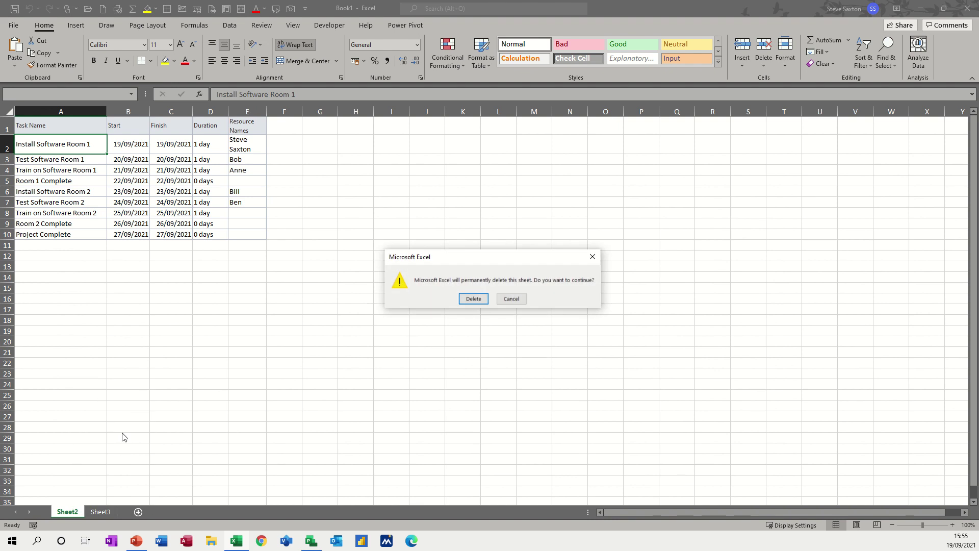
left_click(473, 299)
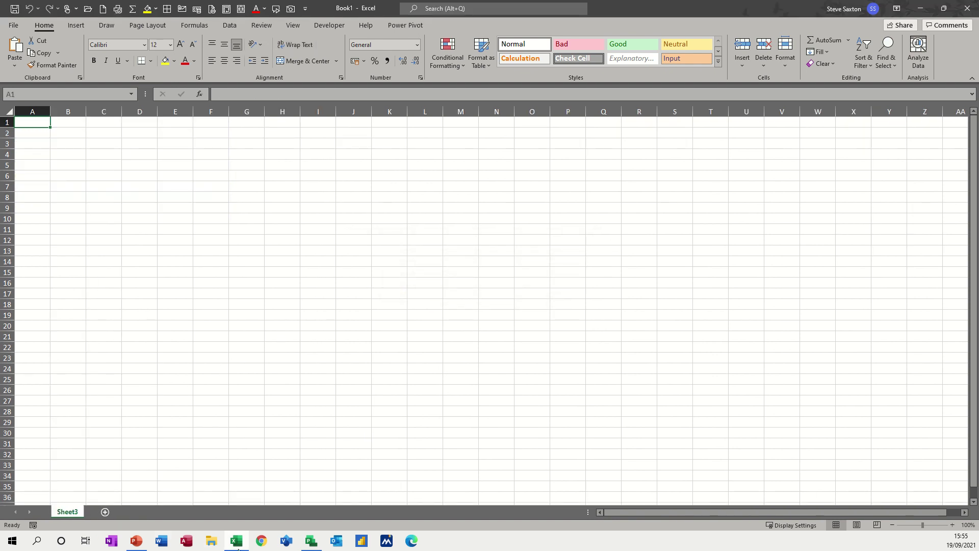
Copy all tasks from Software Implementation to Project Complete in Project and paste them with source formatting at A1 on Excel's blank sheet
left_click(307, 545)
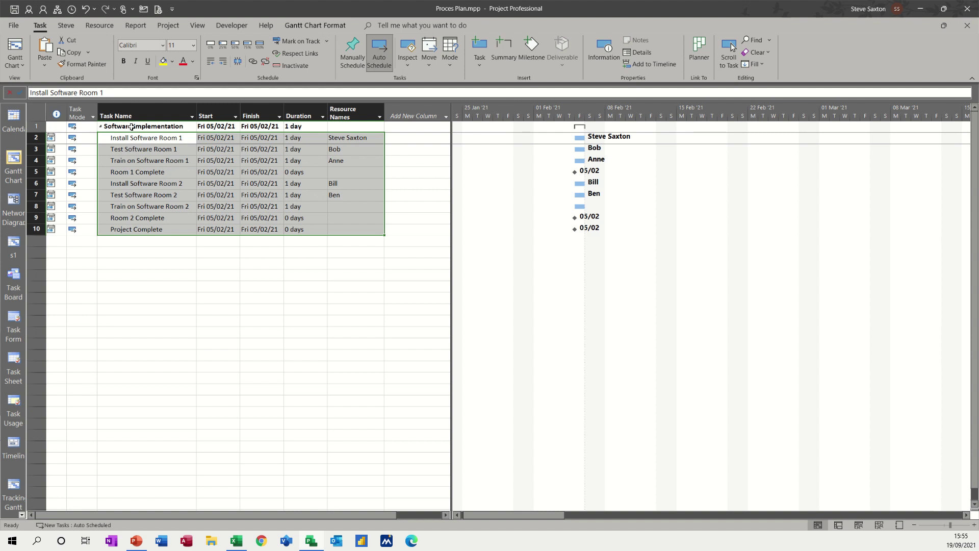
left_click_drag(132, 127, 305, 226)
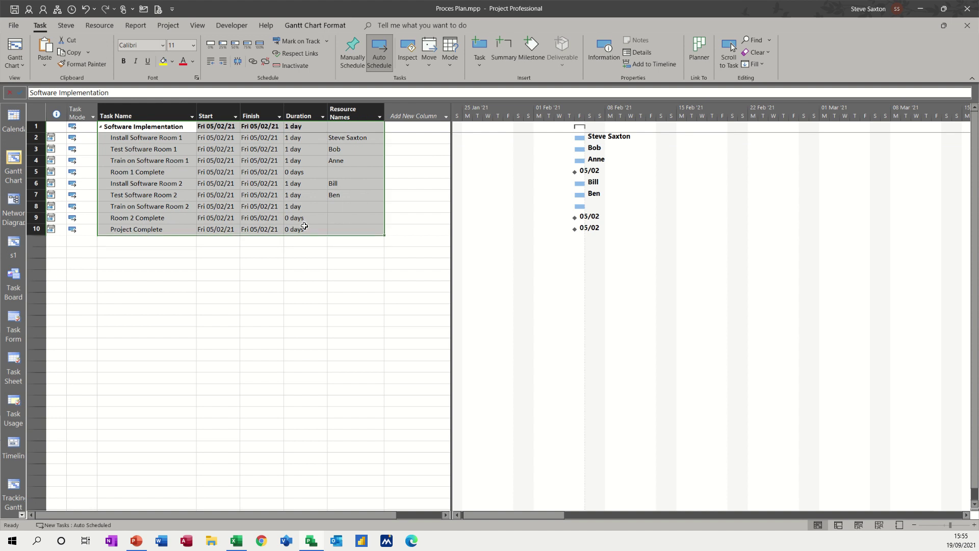
right_click(158, 183)
left_click(179, 203)
left_click(236, 542)
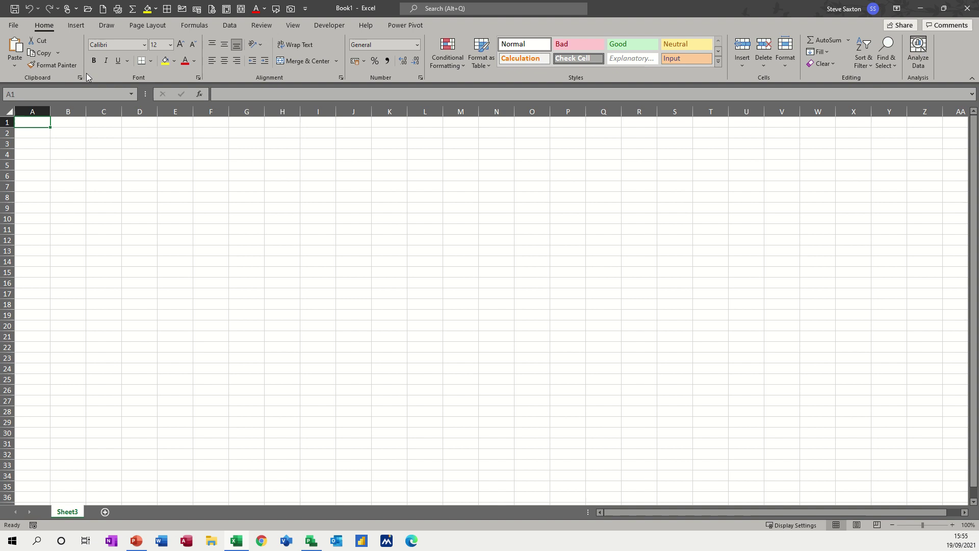
right_click(28, 123)
left_click(52, 175)
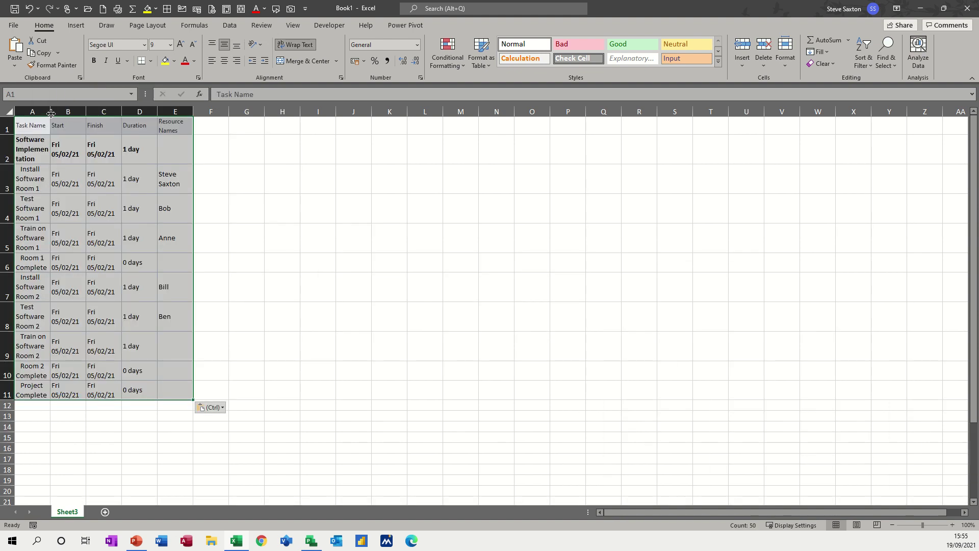
Widen the Task Name column and autofit the widths of all columns on the sheet
left_click_drag(51, 113, 90, 112)
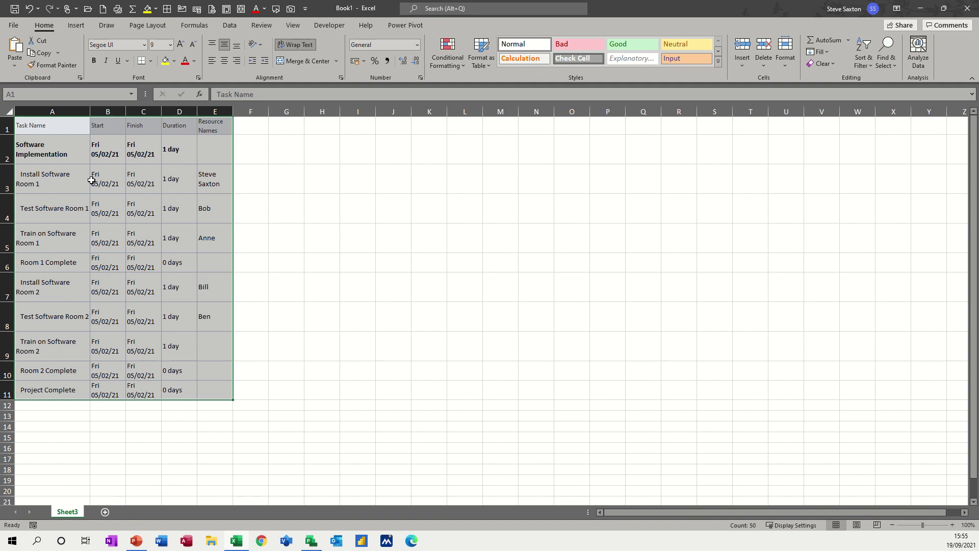
left_click(92, 180)
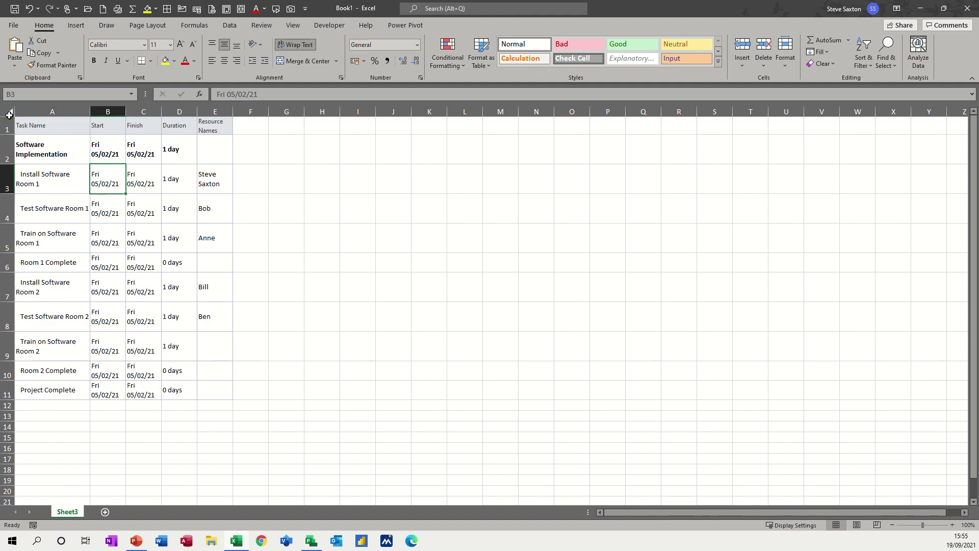
left_click(9, 113)
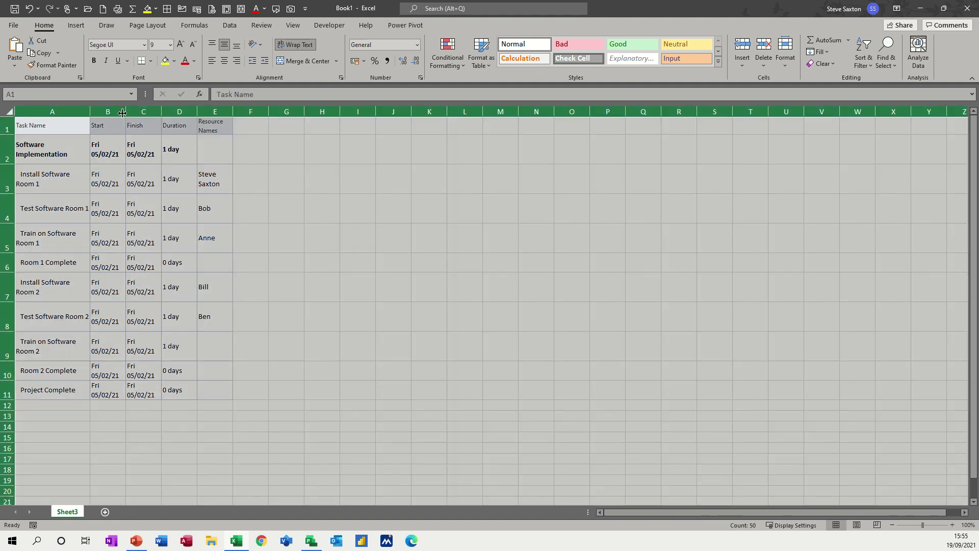
double_click(89, 112)
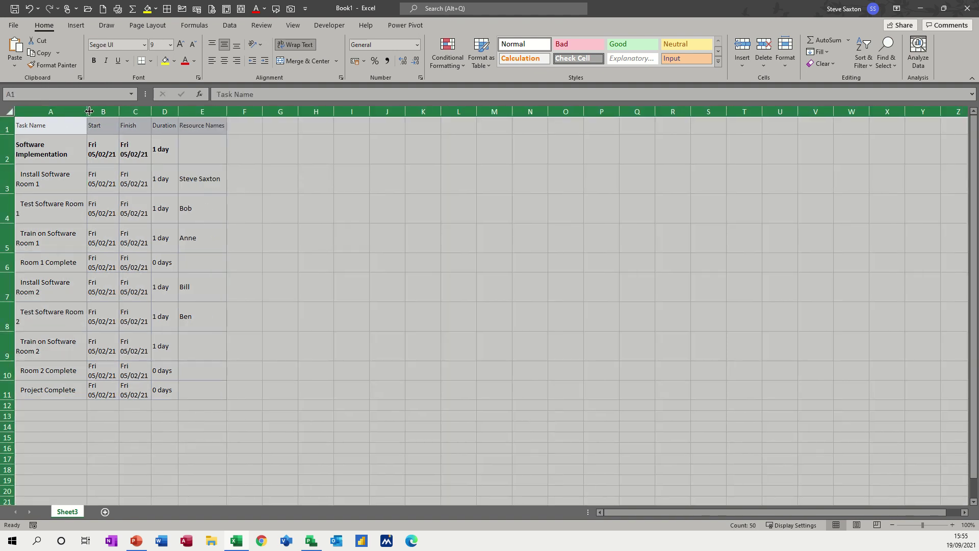
left_click(163, 141)
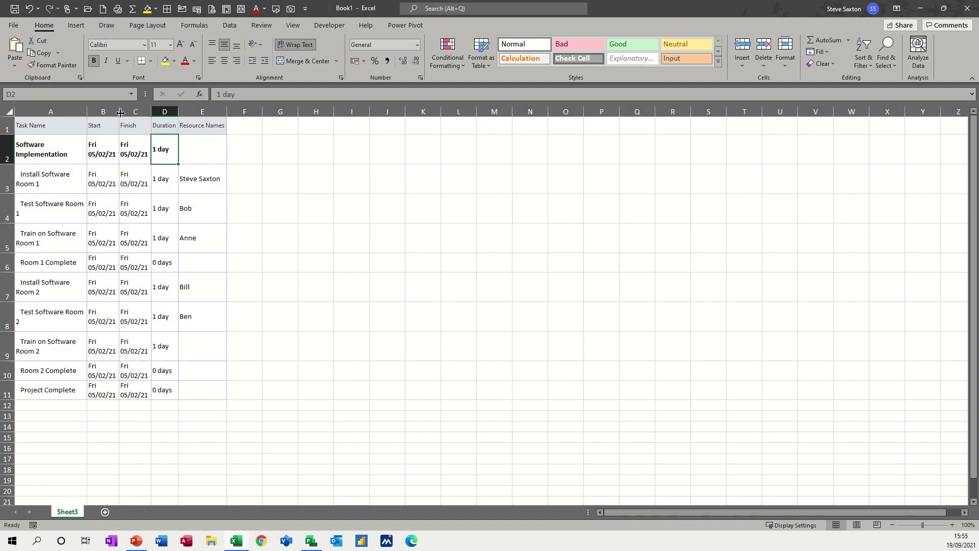
Widen the Task Name column to fit each name on one line, and autofit all row heights
double_click(6, 163)
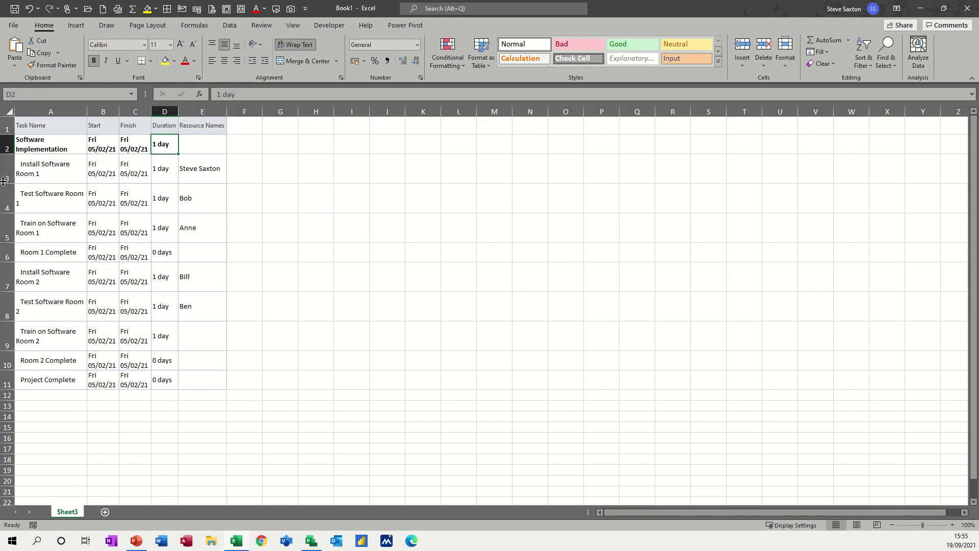
left_click_drag(87, 112, 116, 116)
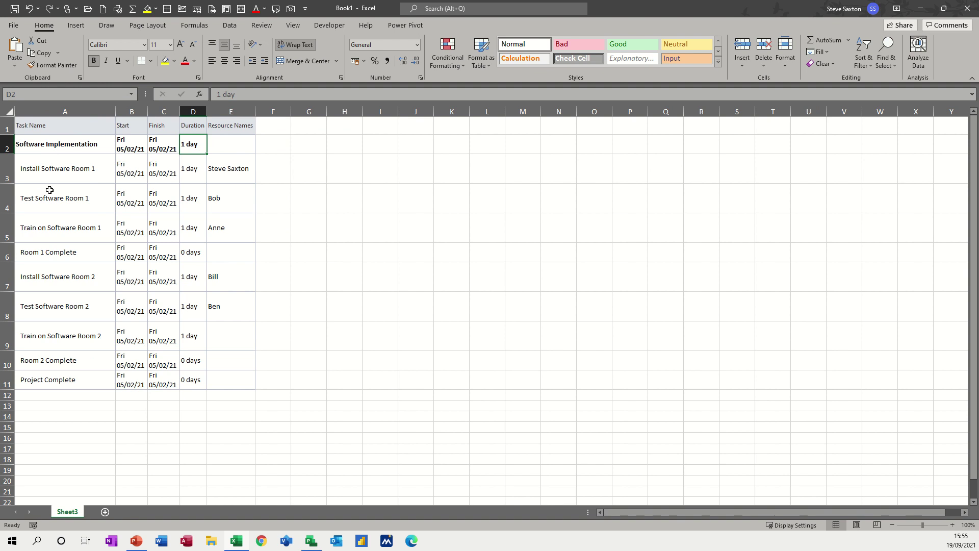
left_click(9, 112)
double_click(9, 132)
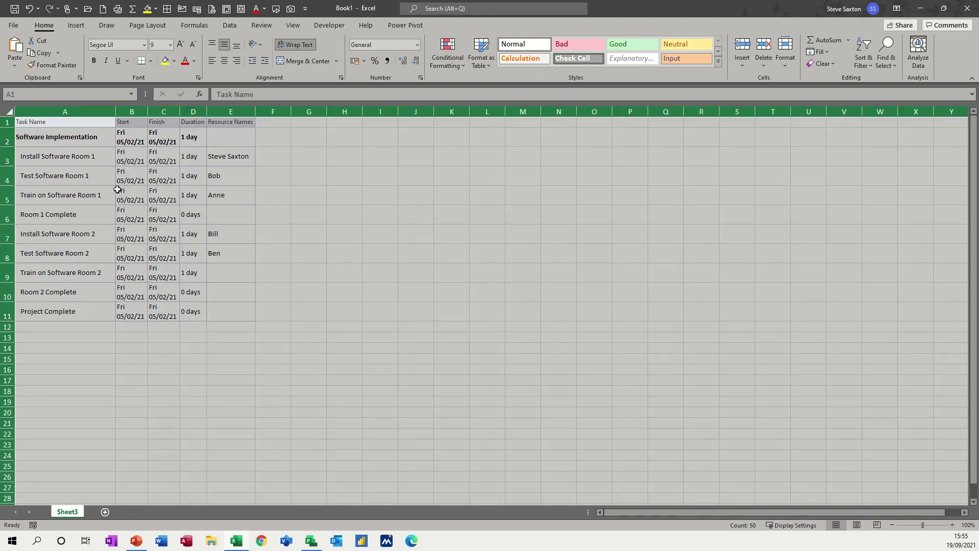
Widen the Start and Finish columns to fit each date on one line, and autofit all row heights
left_click(136, 144)
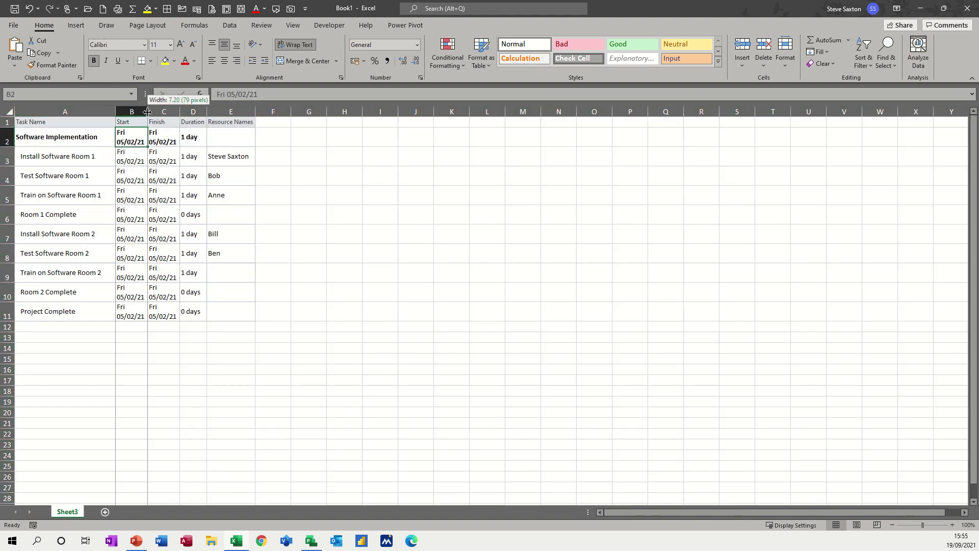
left_click_drag(147, 112, 226, 112)
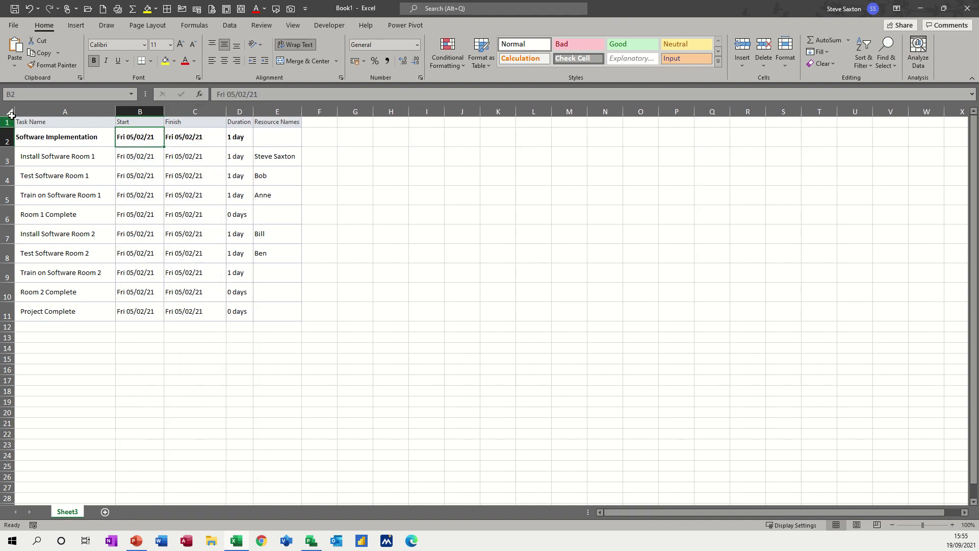
left_click(10, 111)
double_click(6, 128)
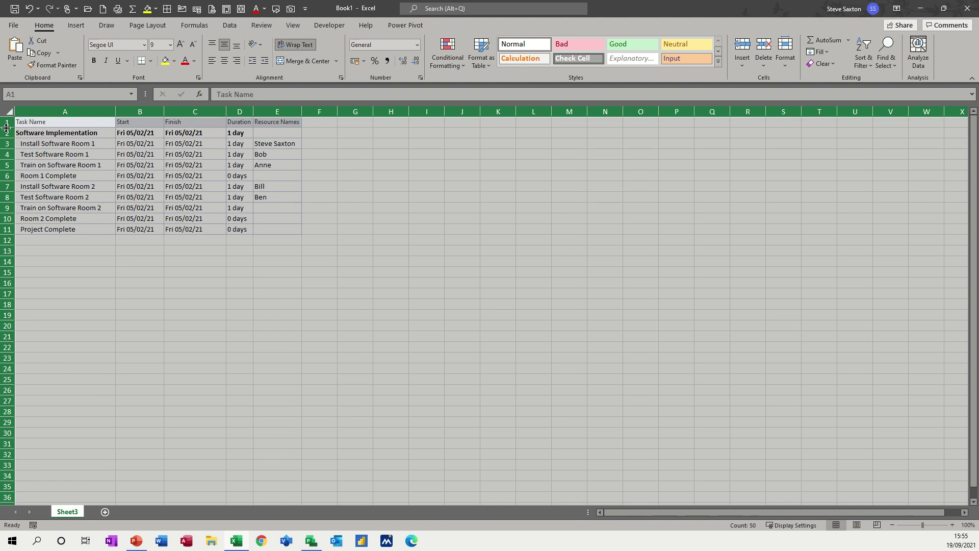
left_click(191, 180)
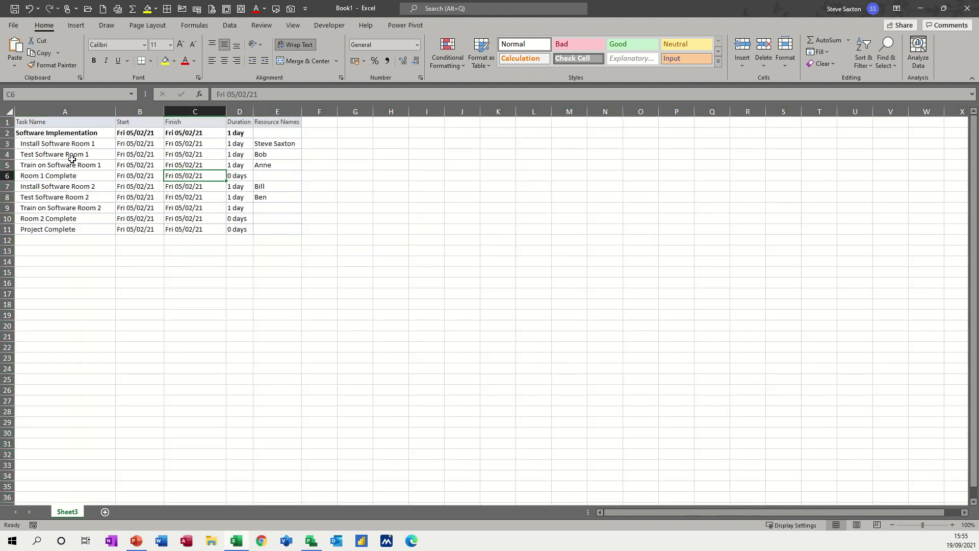
Copy the task table A1:E11 from Sheet3 and paste it at A1 of a new worksheet
left_click_drag(44, 125, 260, 229)
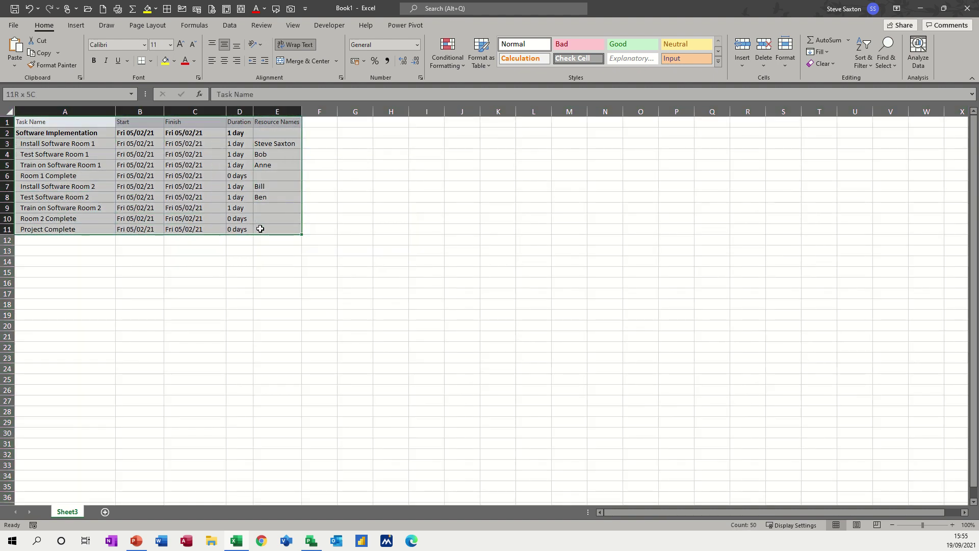
right_click(167, 201)
left_click(185, 227)
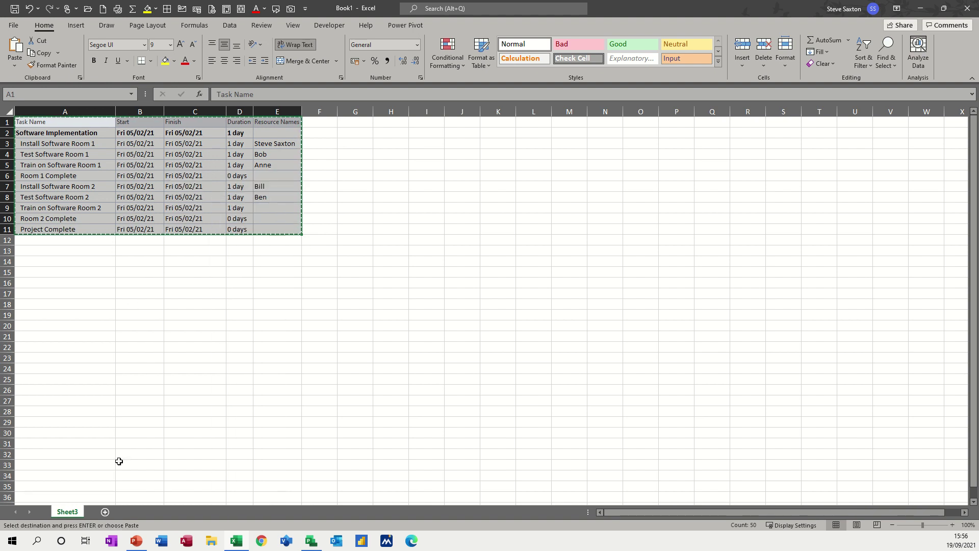
left_click(105, 513)
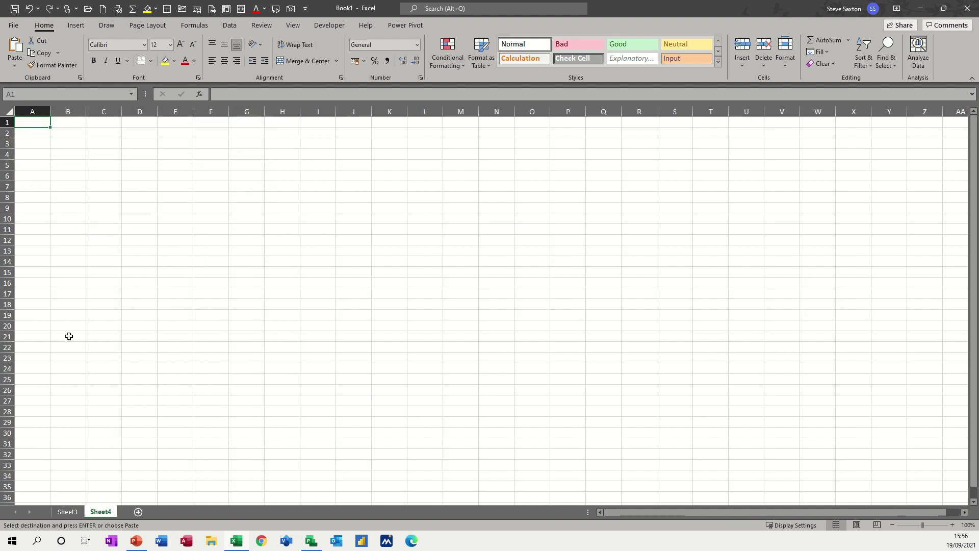
right_click(30, 127)
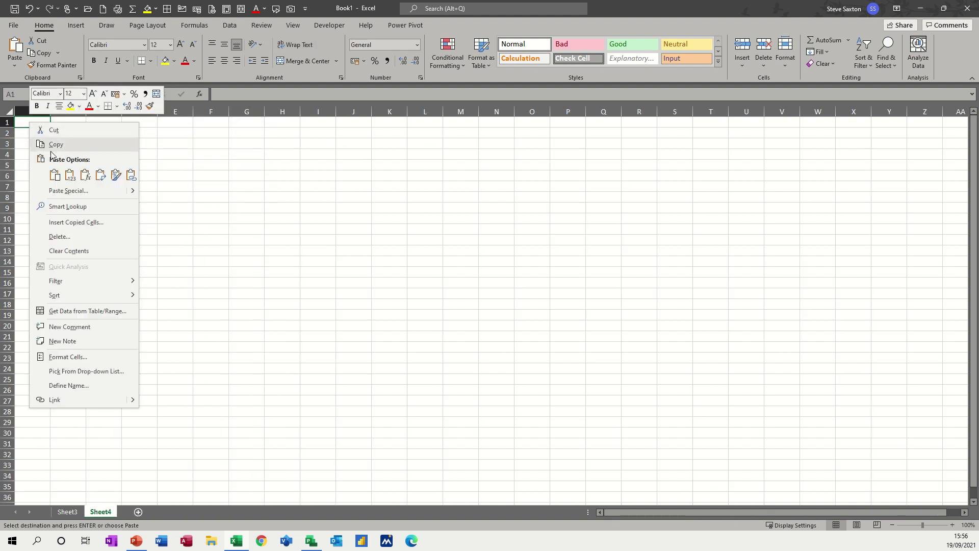
left_click(52, 172)
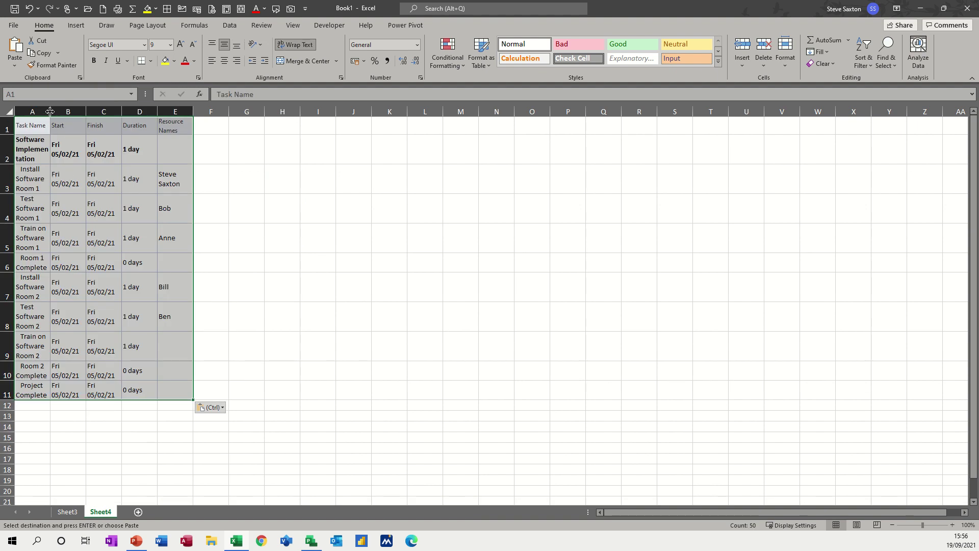
Widen the Task Name, Start, Finish and Duration columns on Sheet4 and autofit all row heights
left_click(61, 147)
left_click_drag(51, 110, 234, 120)
double_click(125, 111)
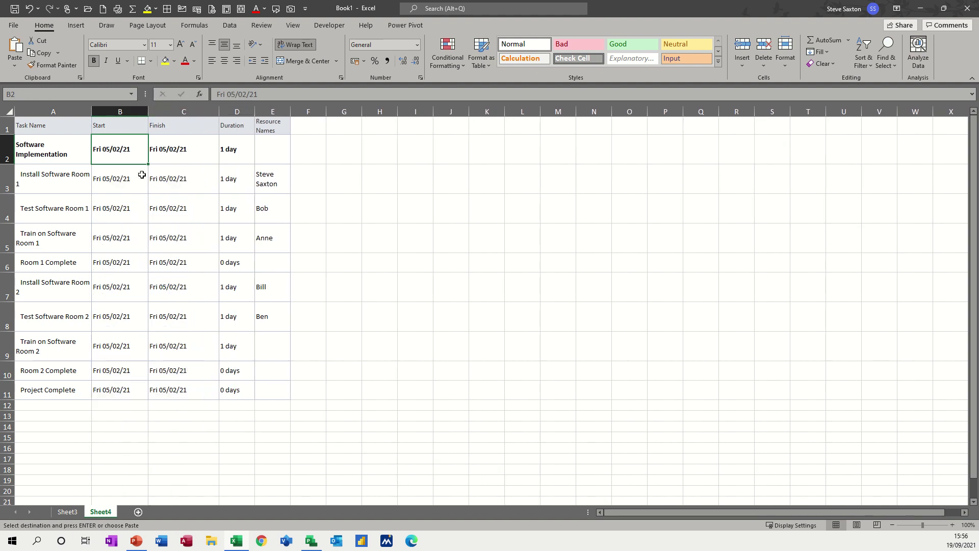
left_click(9, 112)
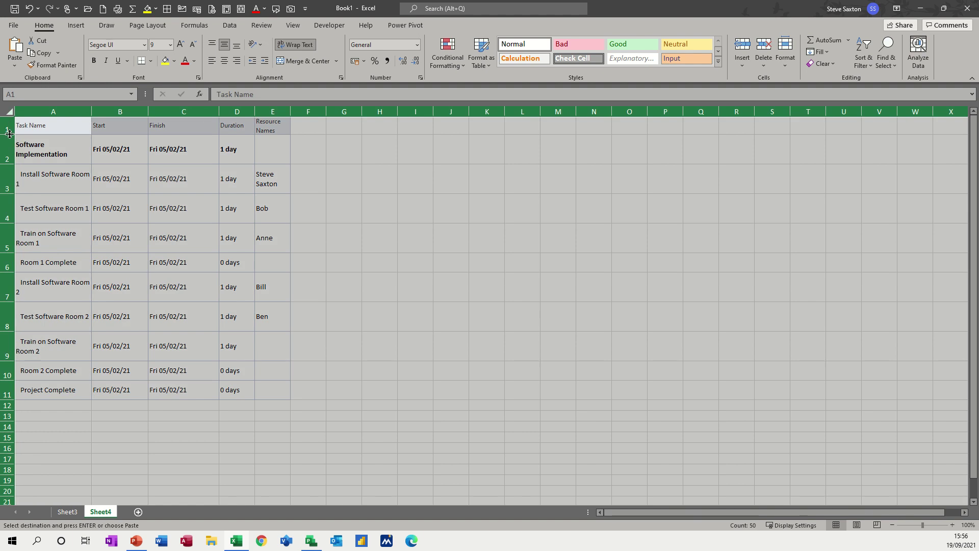
double_click(7, 135)
left_click(91, 178)
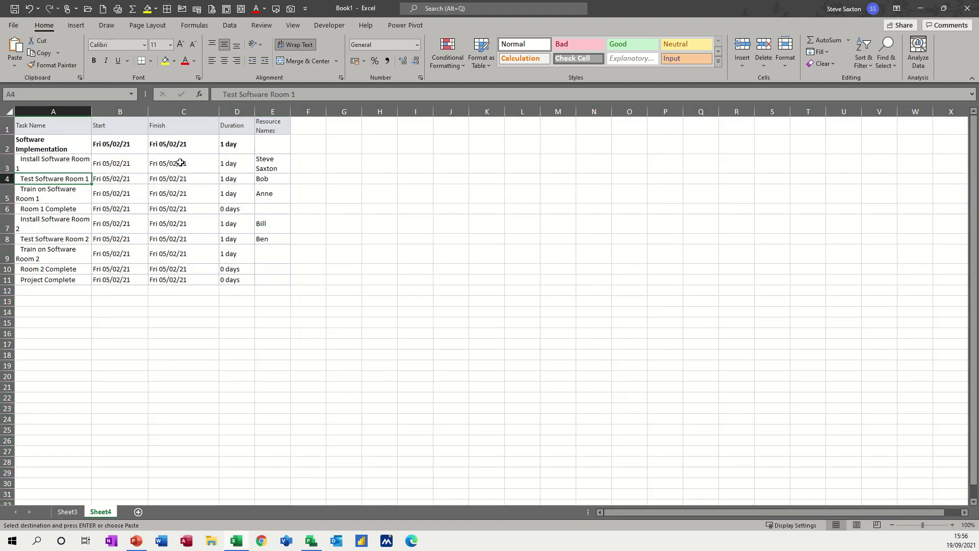
Widen the Resource Names column on Sheet4 to fit its header on one line, and autofit all row heights
left_click_drag(291, 111, 312, 111)
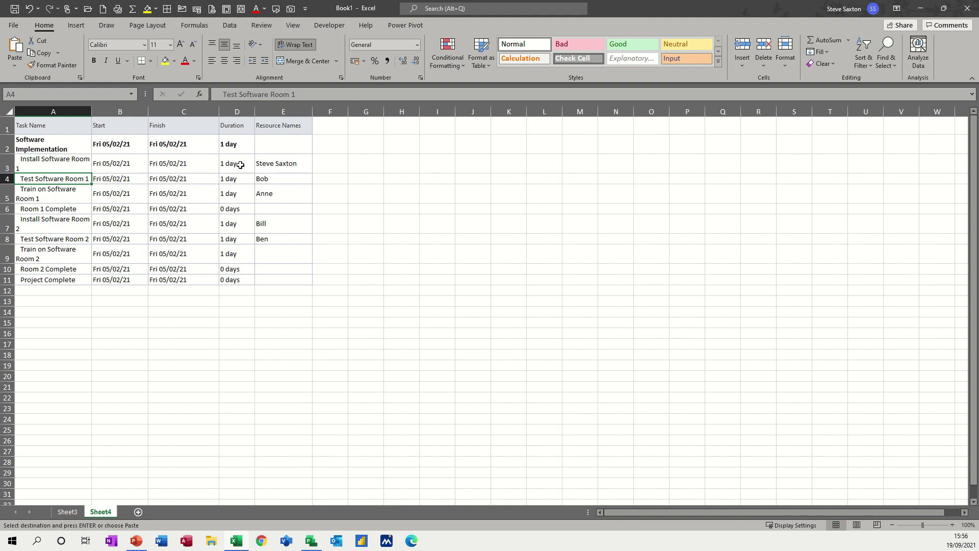
left_click(9, 112)
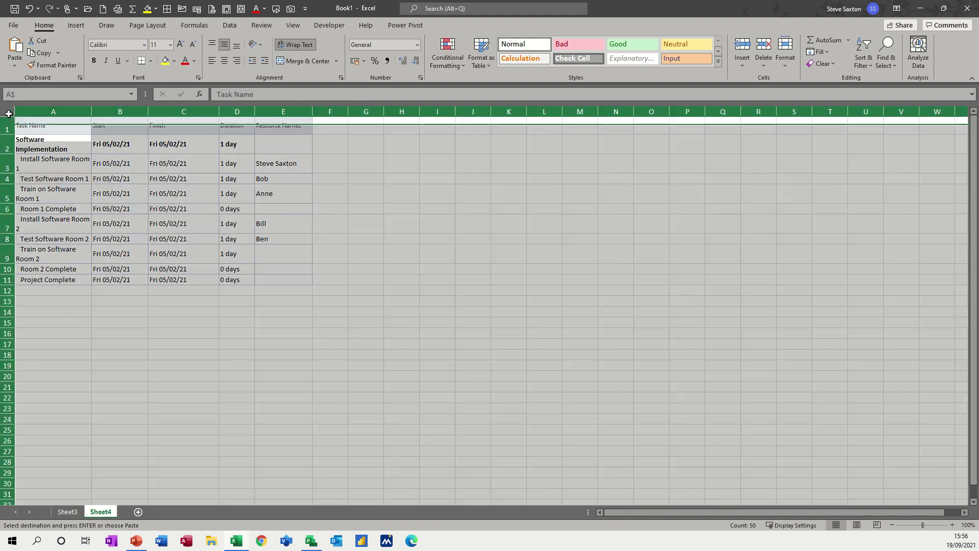
double_click(5, 130)
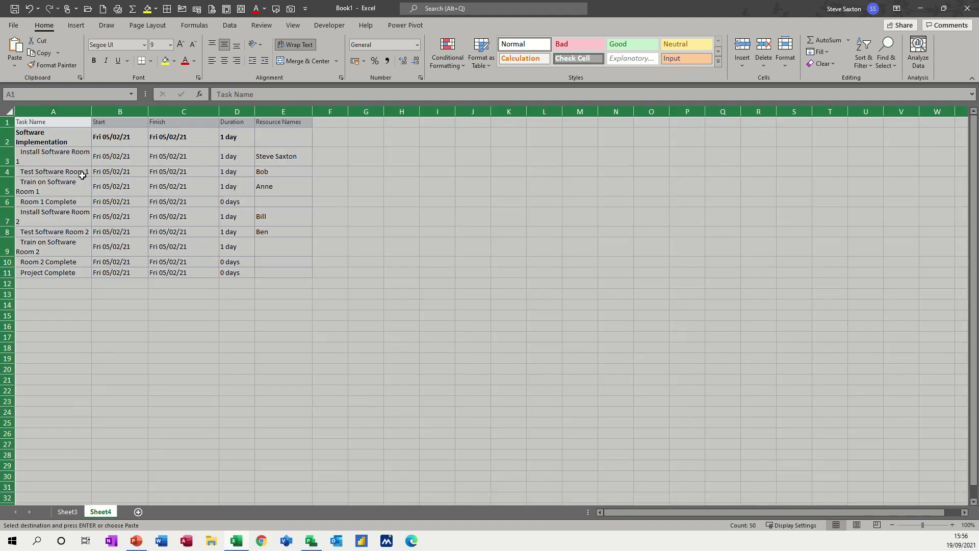
left_click(79, 172)
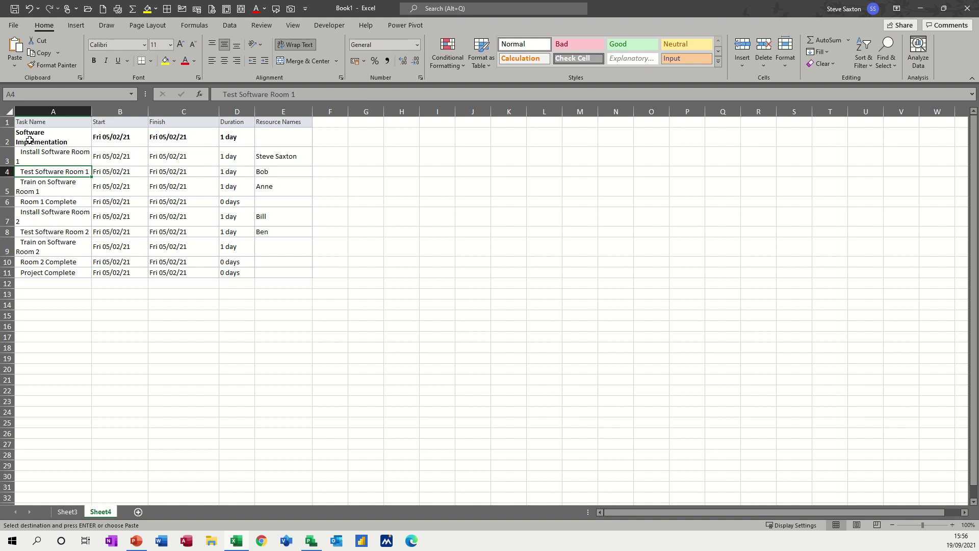
left_click_drag(30, 140, 211, 243)
left_click_drag(240, 266, 265, 272)
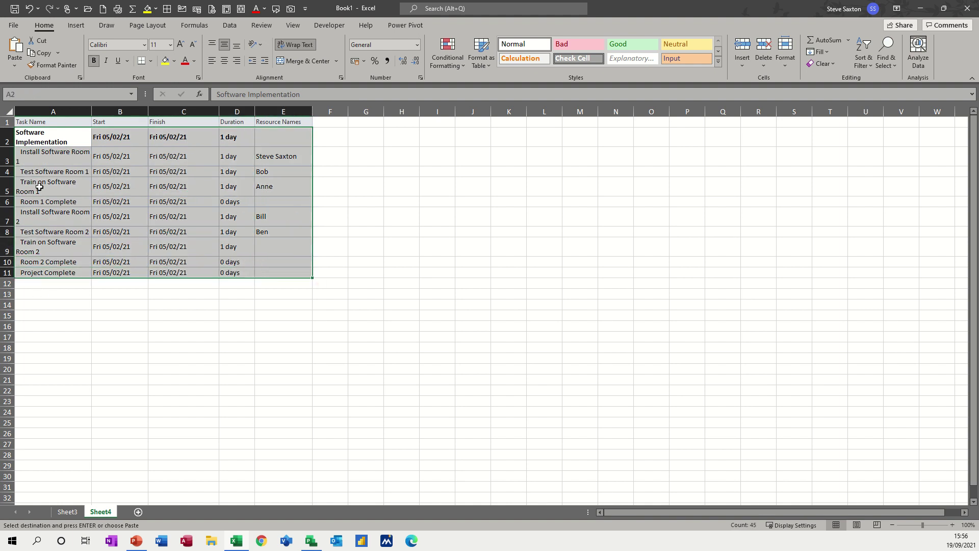
left_click(95, 199)
Widen the Task Name column on Sheet4 to fit each task name on one line, and autofit all row heights
left_click_drag(92, 111, 106, 111)
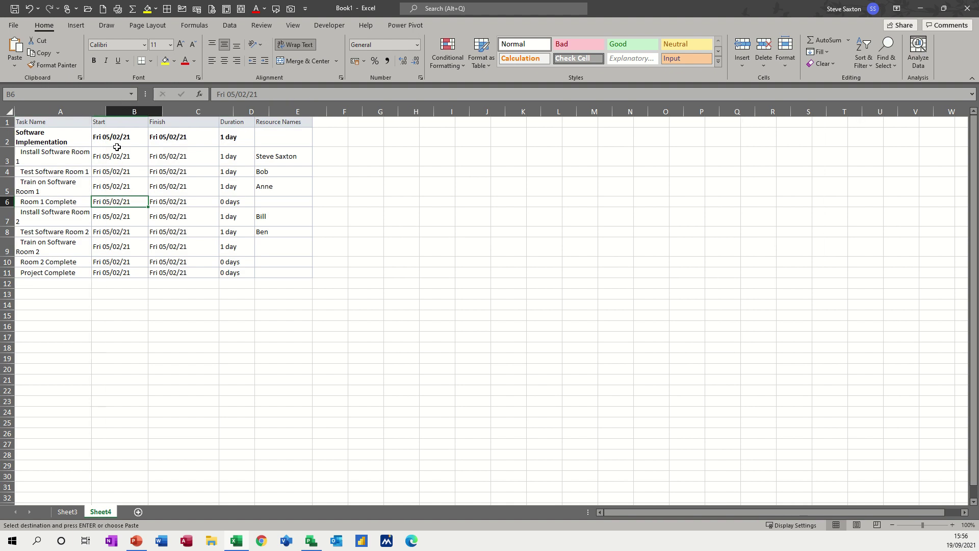
left_click(9, 110)
double_click(5, 127)
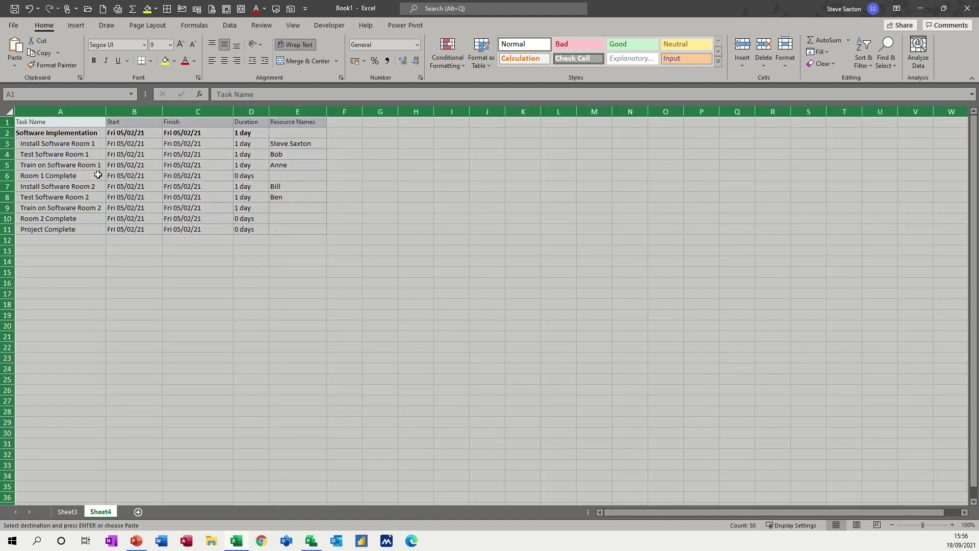
left_click(97, 175)
Create a formula-based conditional formatting rule for A2:E11 on Sheet4 with the formula =$A$2=Sheet3!$A$2
left_click_drag(44, 135, 285, 230)
left_click(442, 52)
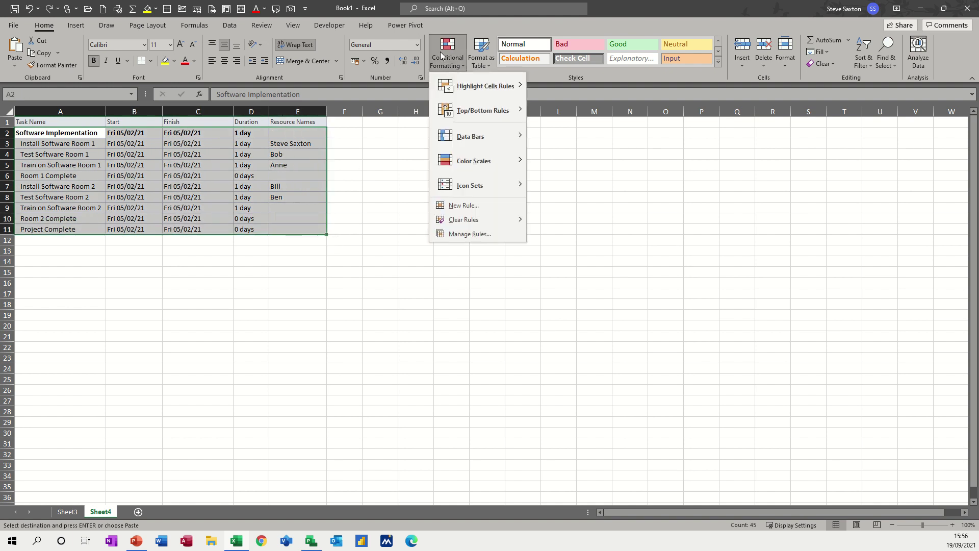
left_click(468, 234)
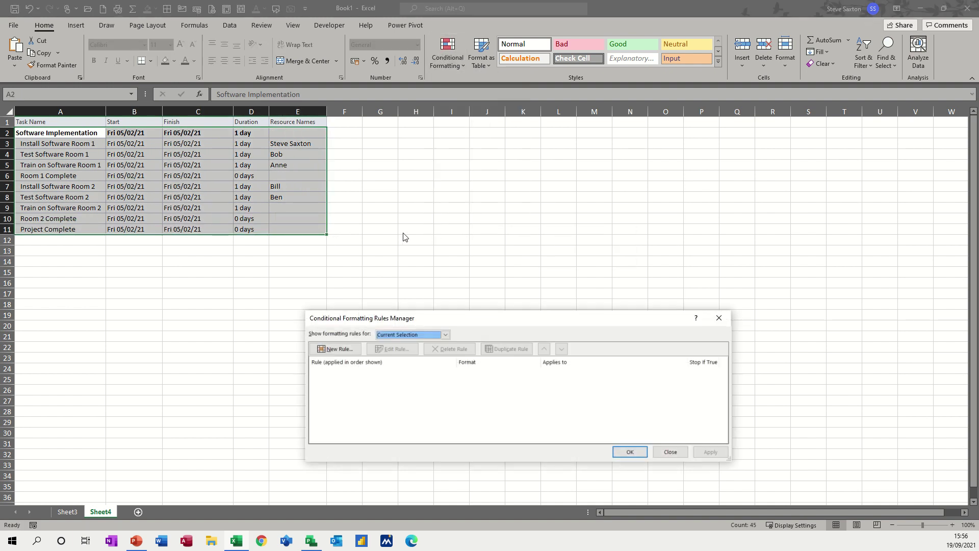
left_click(331, 349)
left_click(426, 366)
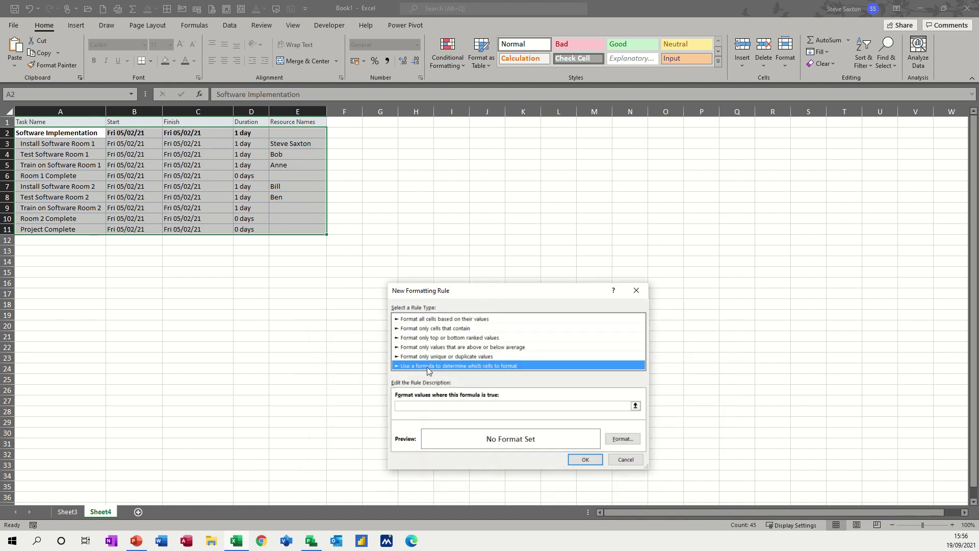
left_click(410, 405)
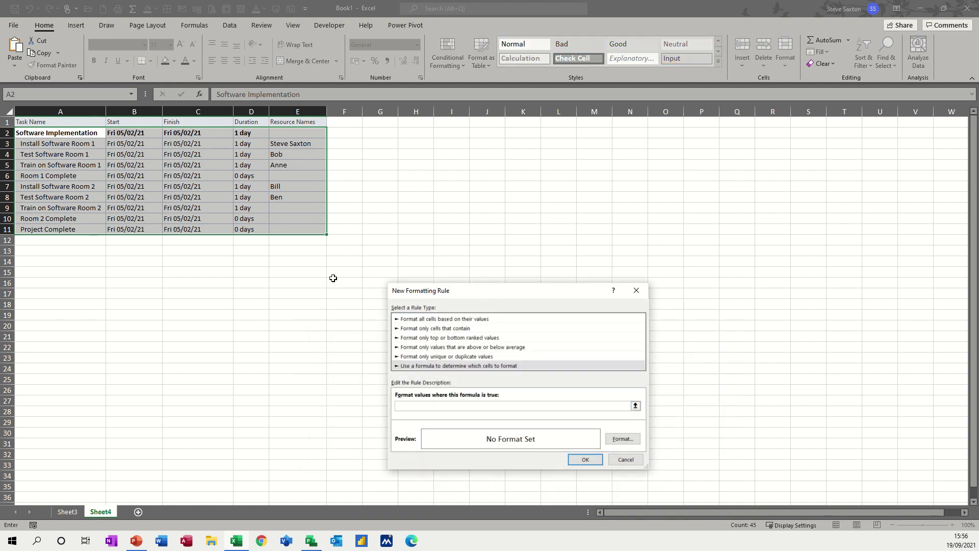
left_click(51, 135)
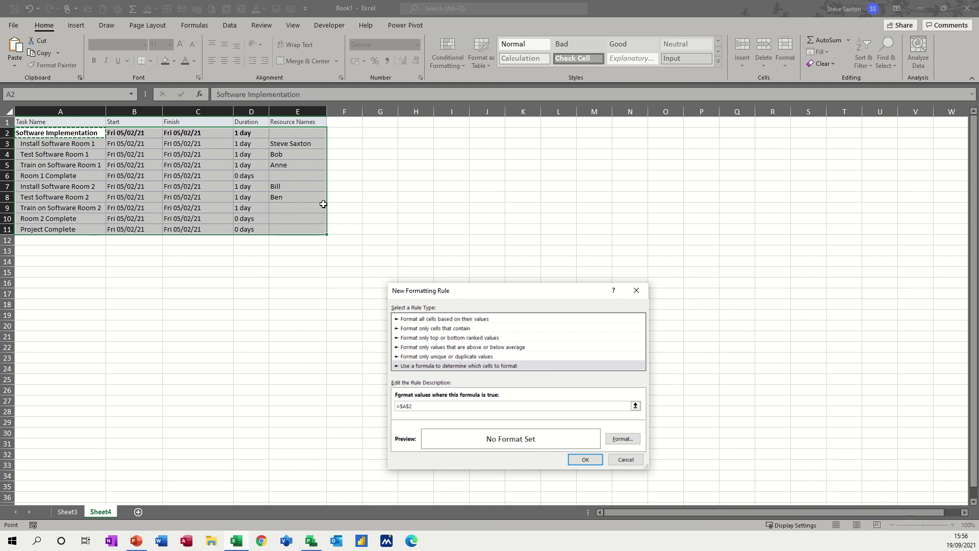
type("=")
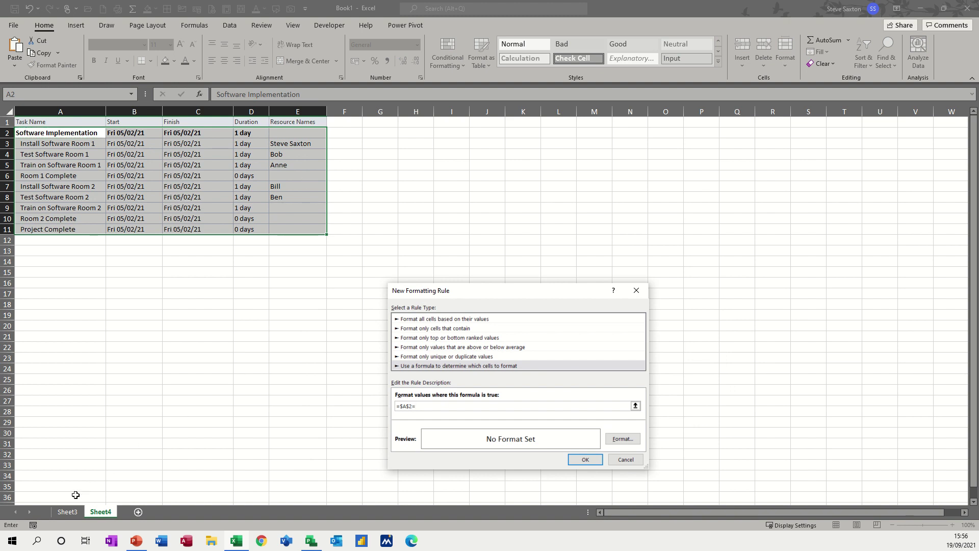
left_click(67, 511)
left_click(43, 134)
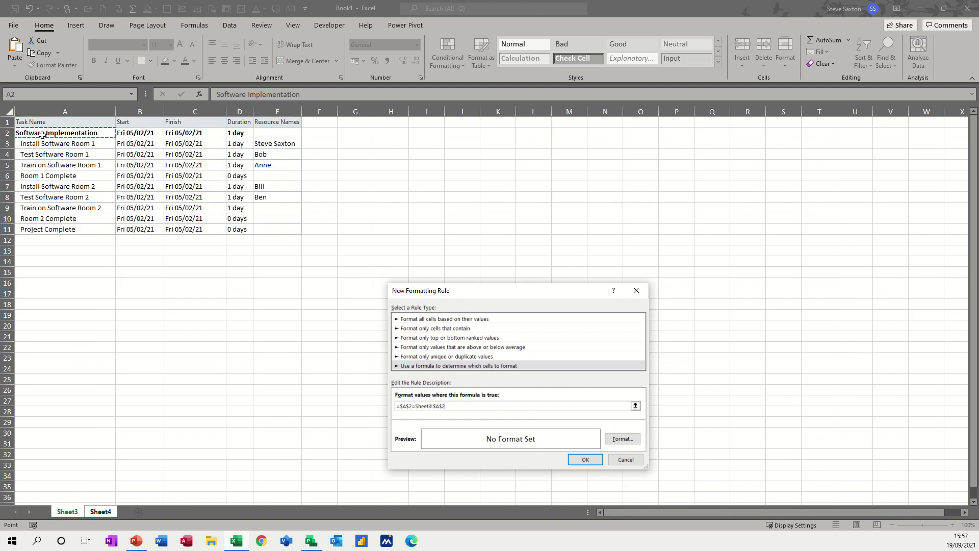
Set the format of the matching-cells rule to a light green fill
left_click(621, 439)
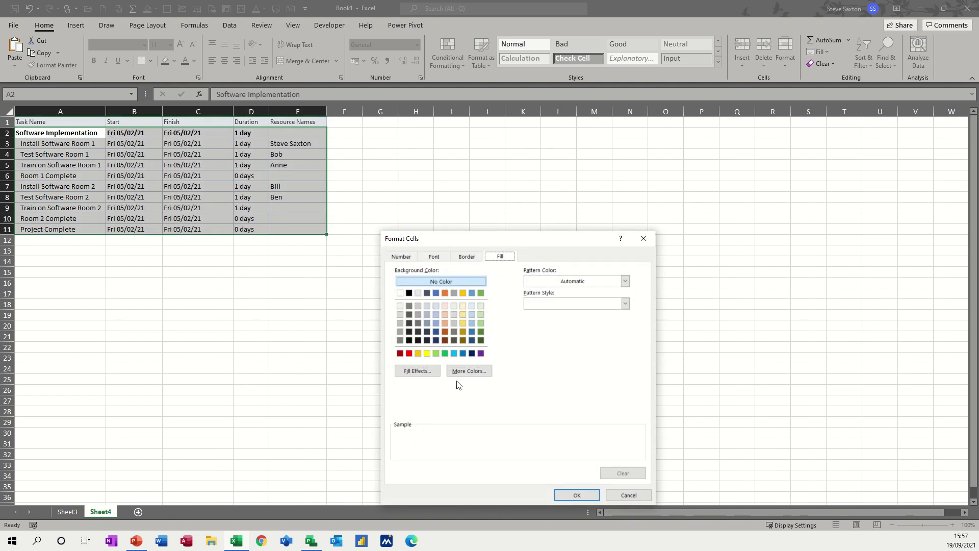
left_click(436, 352)
left_click(571, 495)
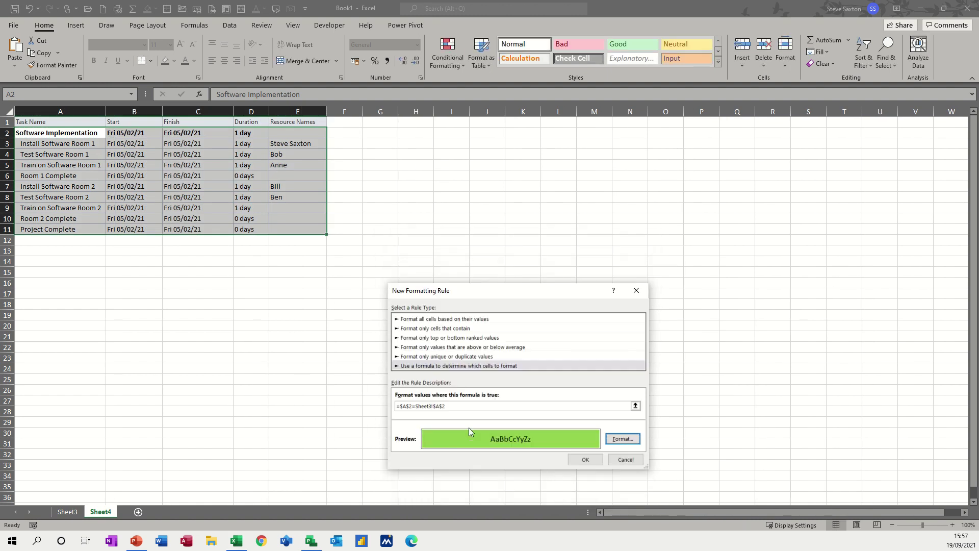
Make the rule's references relative so the formula reads =A2=Sheet3!A2, and apply the rule
left_click(407, 406)
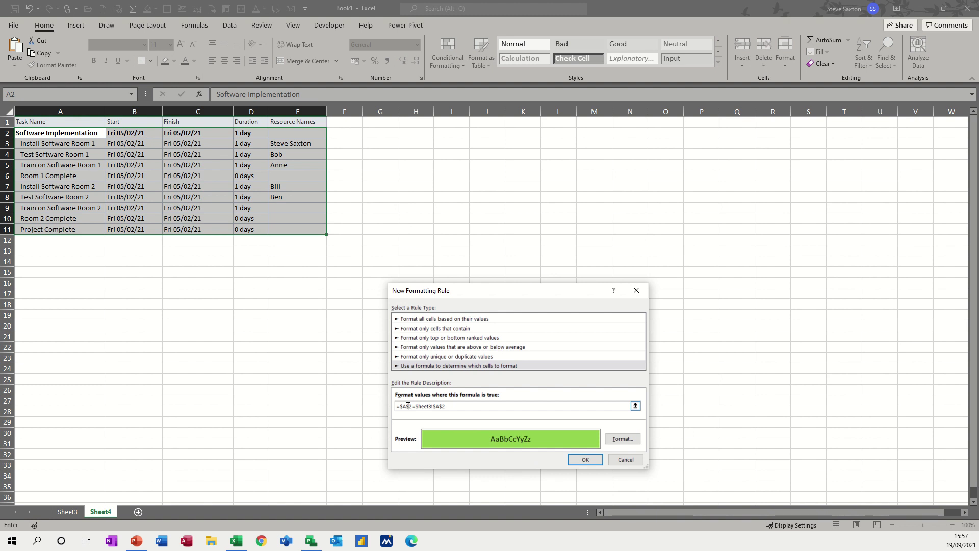
key("F4")
key("F4")
left_click(580, 459)
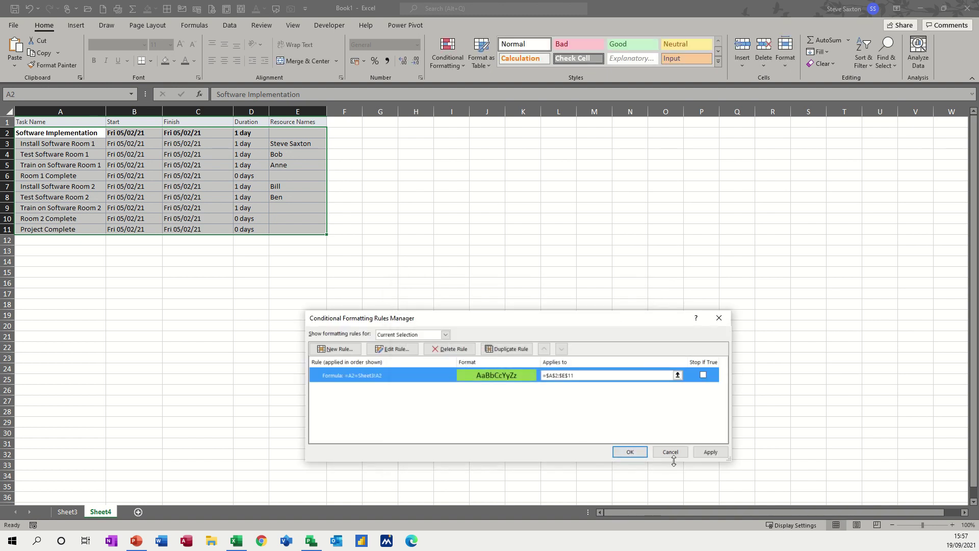
left_click(709, 454)
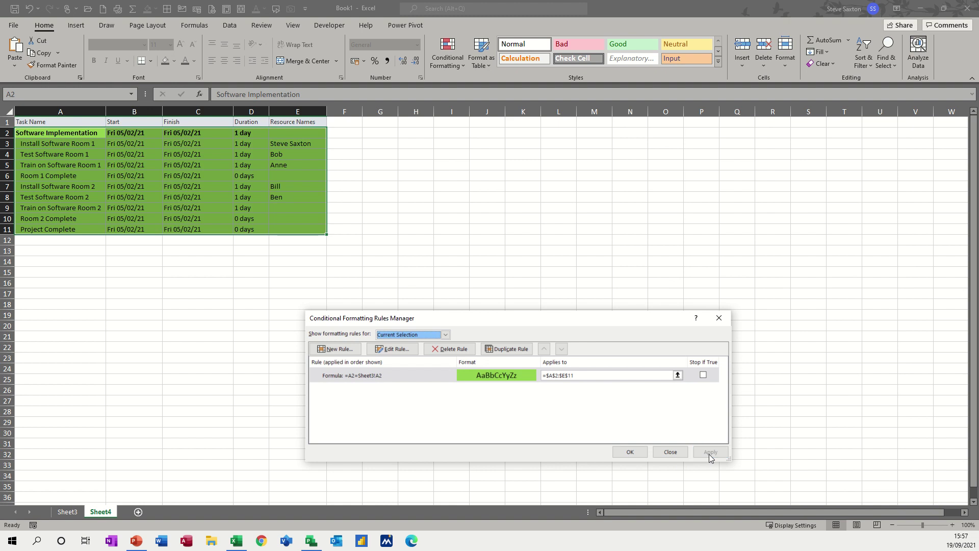
Add a second formula-based conditional formatting rule for A2:E11 on Sheet4 with the formula =$A$2<>Sheet3!$A$2
left_click(333, 350)
left_click(422, 365)
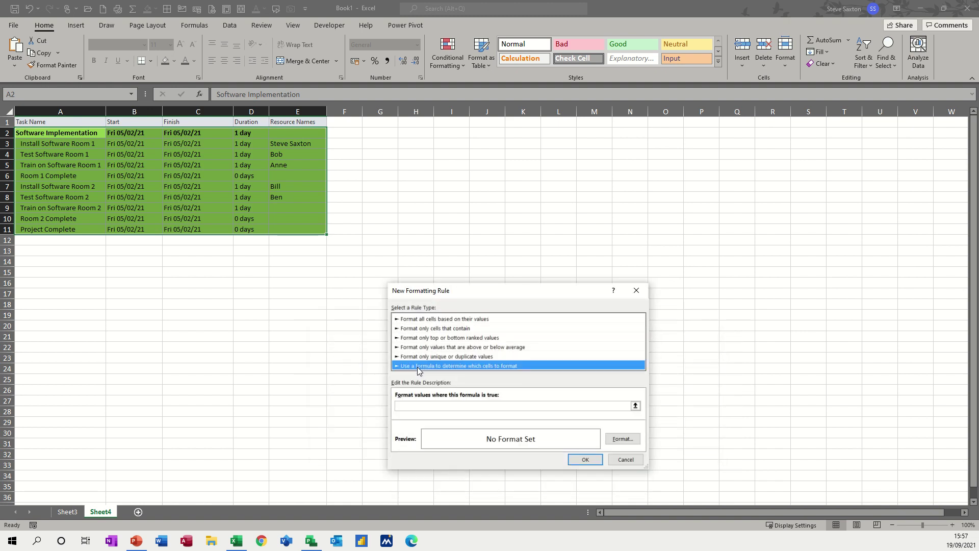
left_click(416, 406)
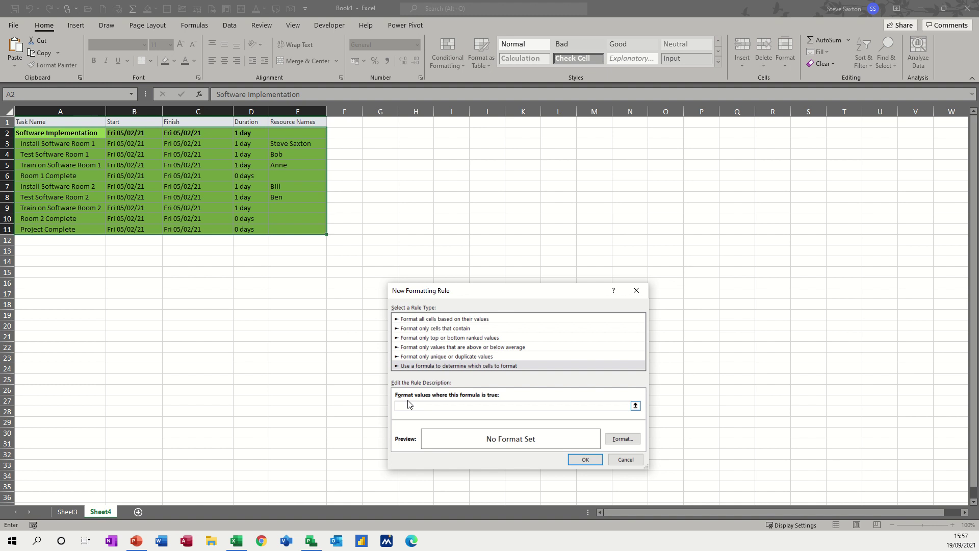
left_click(53, 134)
type("<>")
left_click(66, 511)
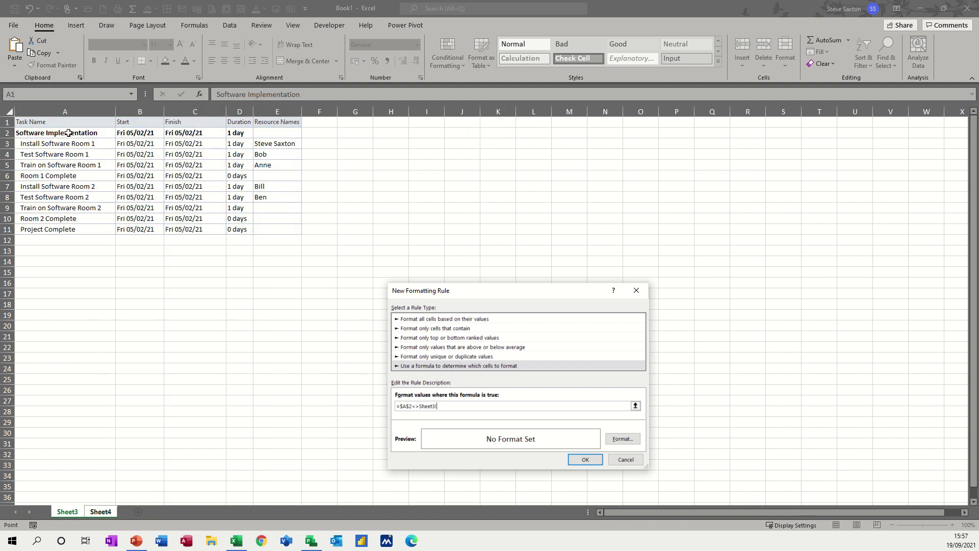
left_click(68, 133)
Set the format of the non-matching-cells rule to a red fill
left_click(622, 438)
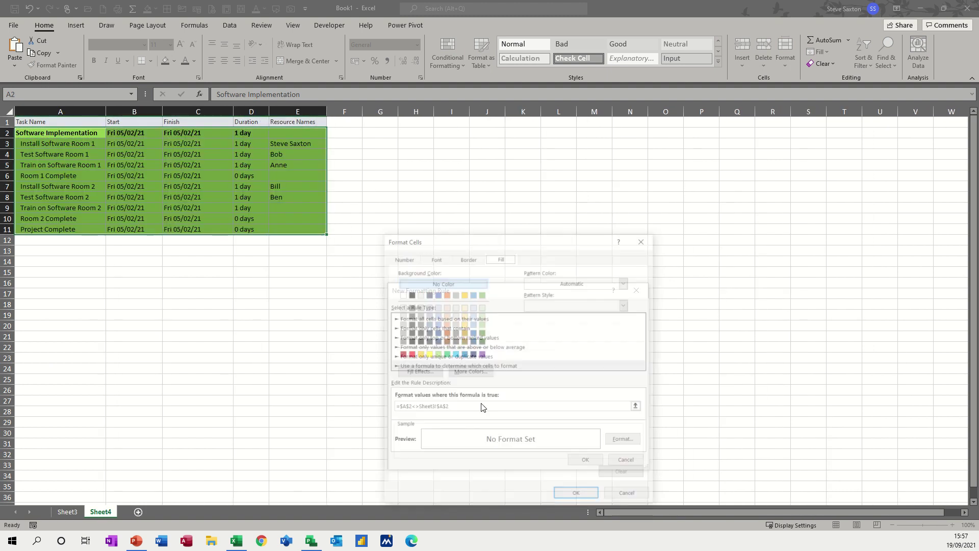
left_click(409, 354)
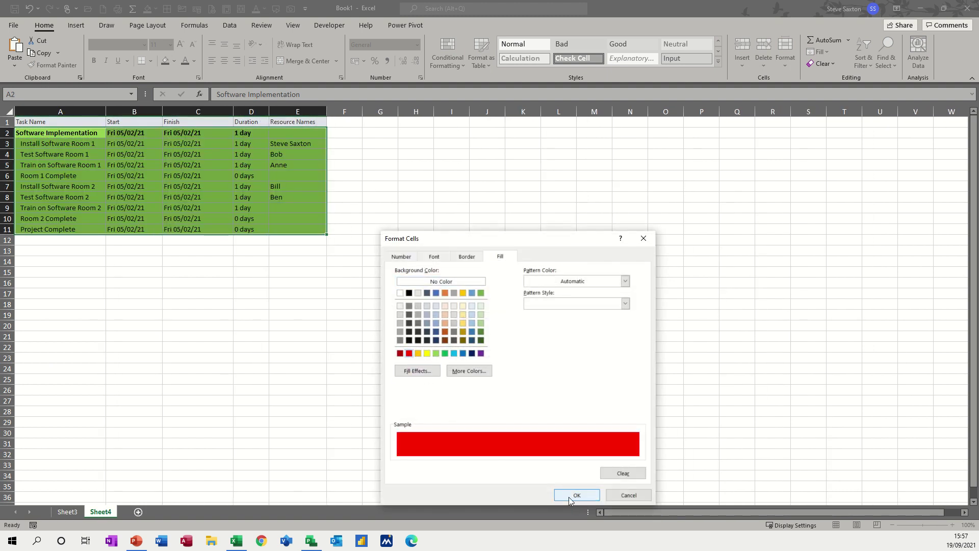
left_click(569, 497)
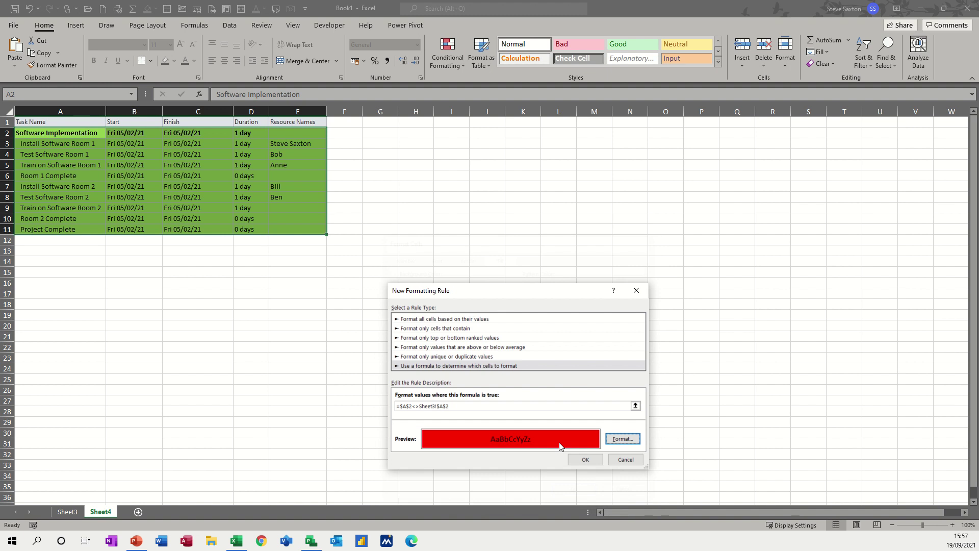
Make the new rule's references relative so the formula reads =A2<>Sheet3!A2, then apply the rules and close the rules manager
left_click(405, 405)
key("F4")
key("F4")
key("F4")
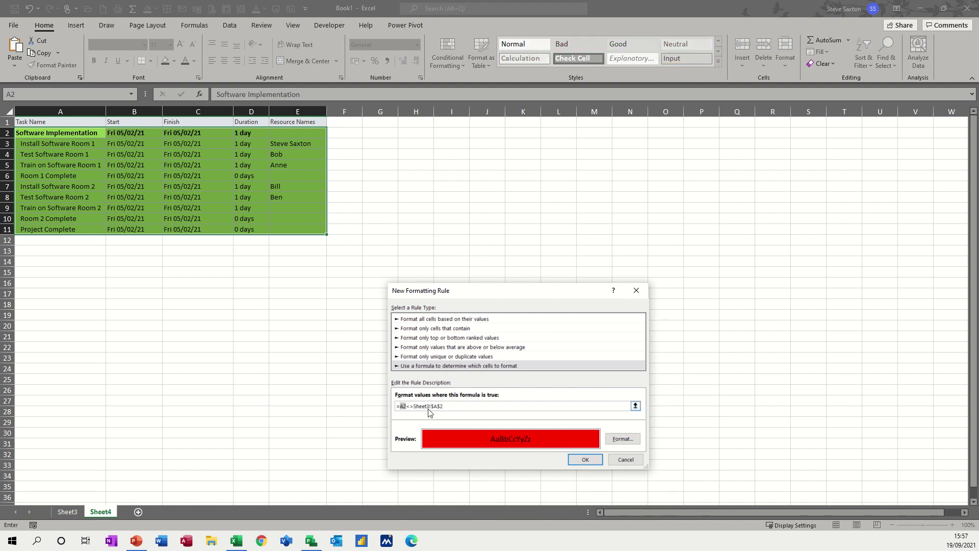
key("F4")
key("F4")
key("F4")
left_click(585, 459)
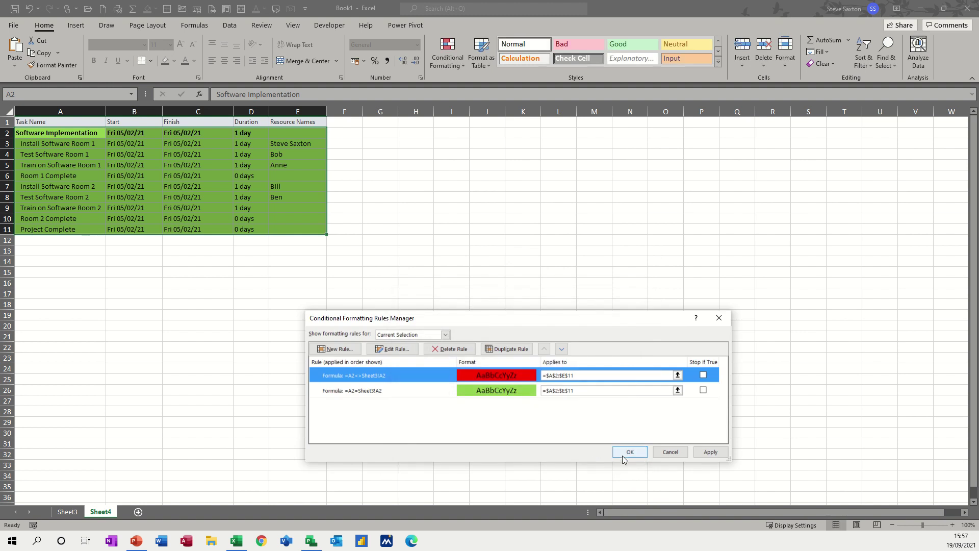
left_click(705, 452)
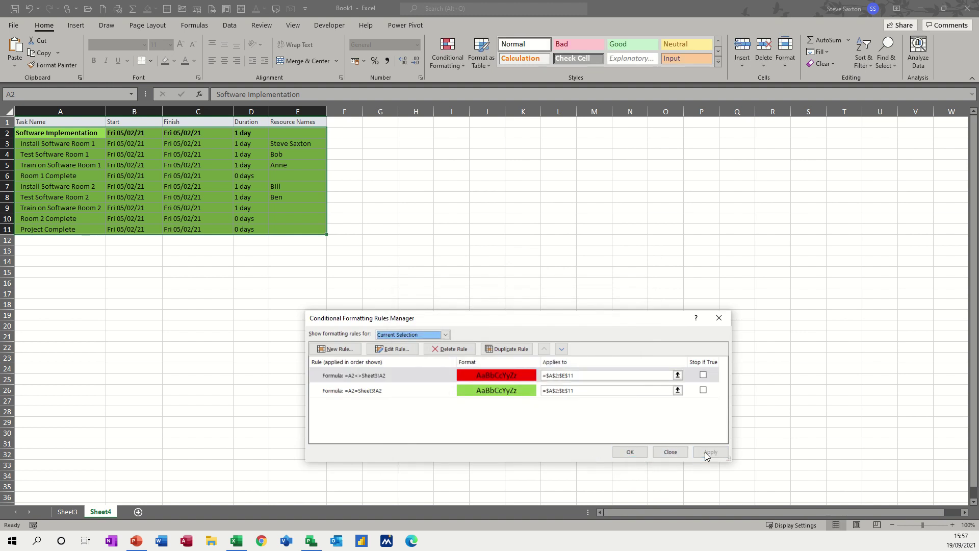
left_click(632, 453)
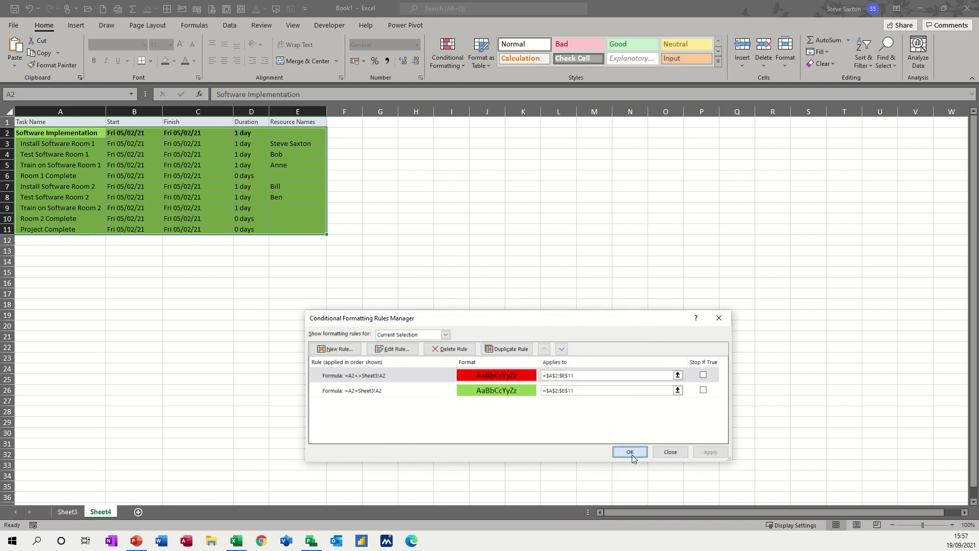
Test the rules by entering the date 19/09/2021 in cell B3 of Sheet3 and checking the colouring on Sheet4
left_click(61, 512)
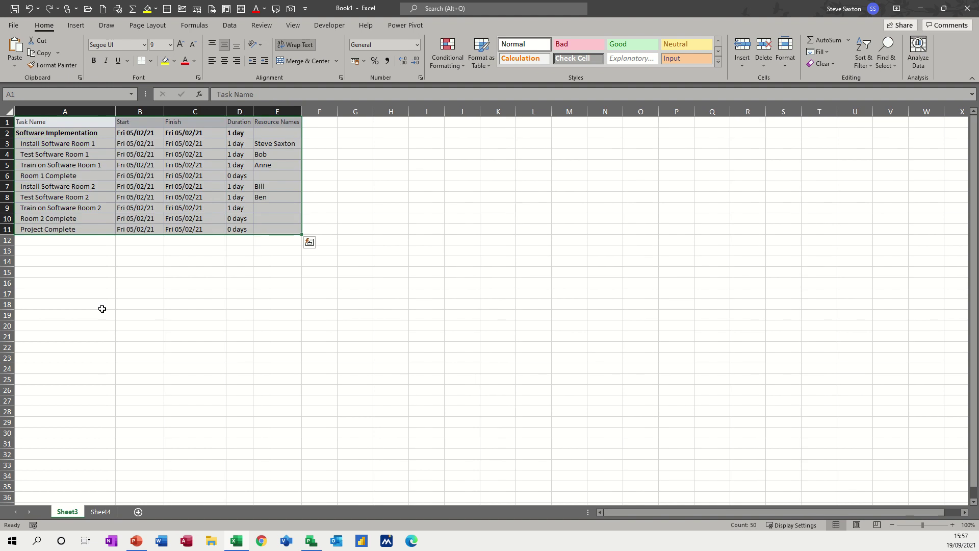
left_click(138, 144)
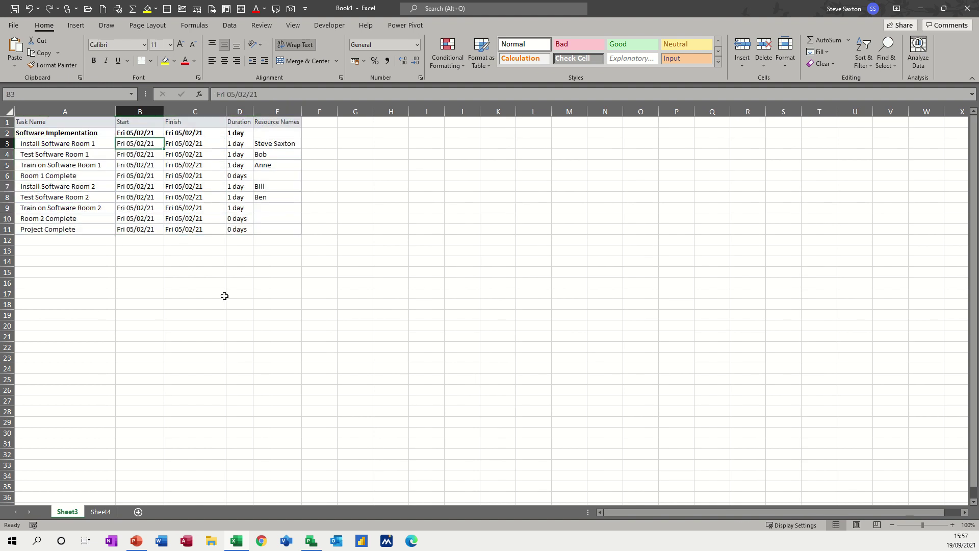
key("ctrl+semicolon")
left_click(141, 188)
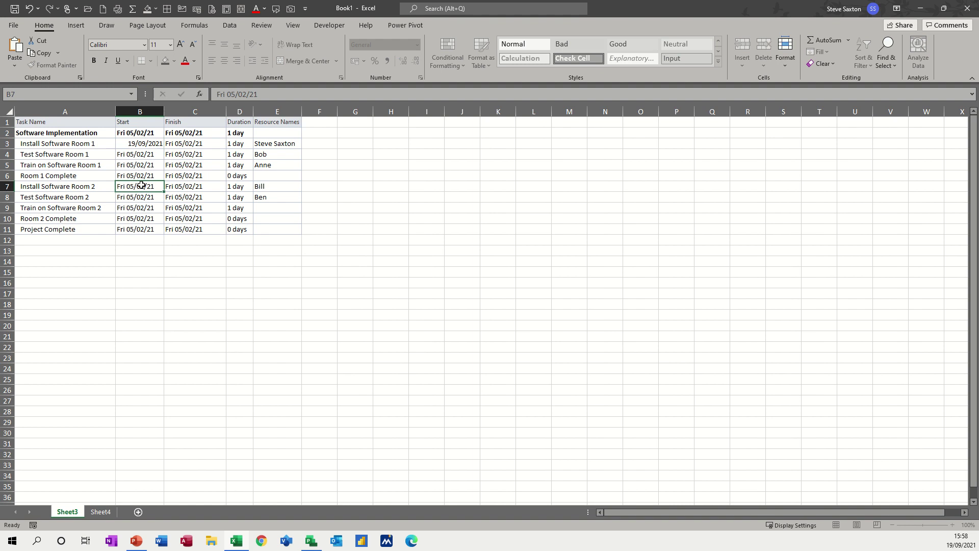
left_click(101, 512)
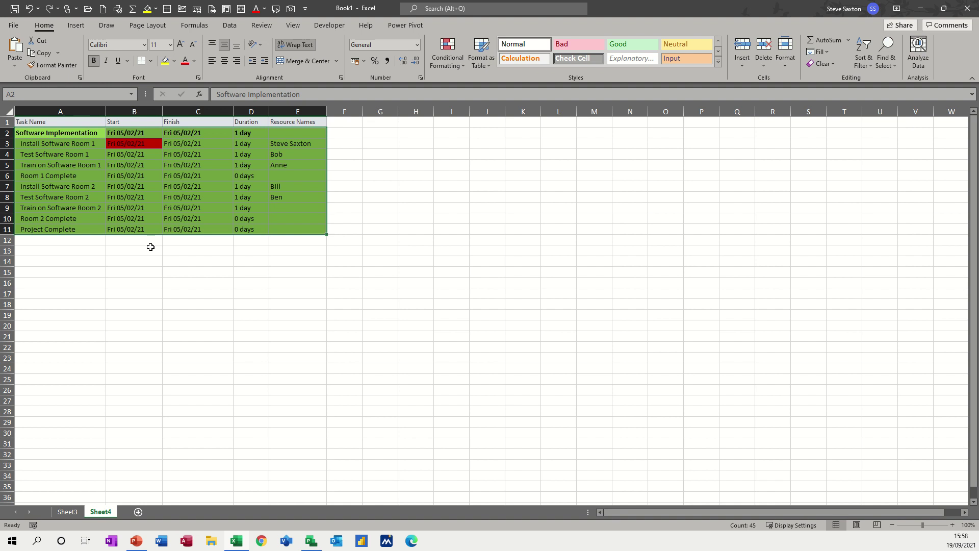
Undo the test date in cell B3 of Sheet3 and compare the two sheets again
key("ctrl+Page_Up")
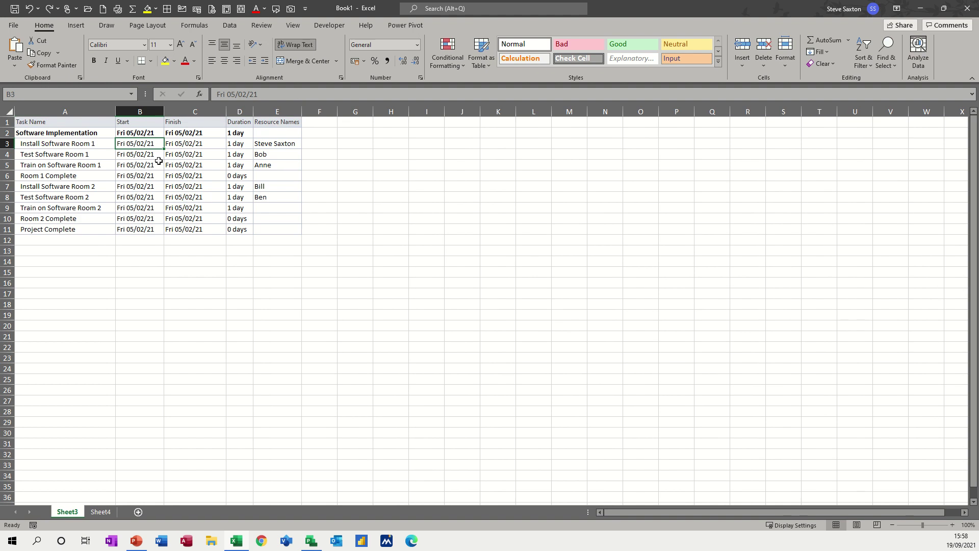
left_click(97, 513)
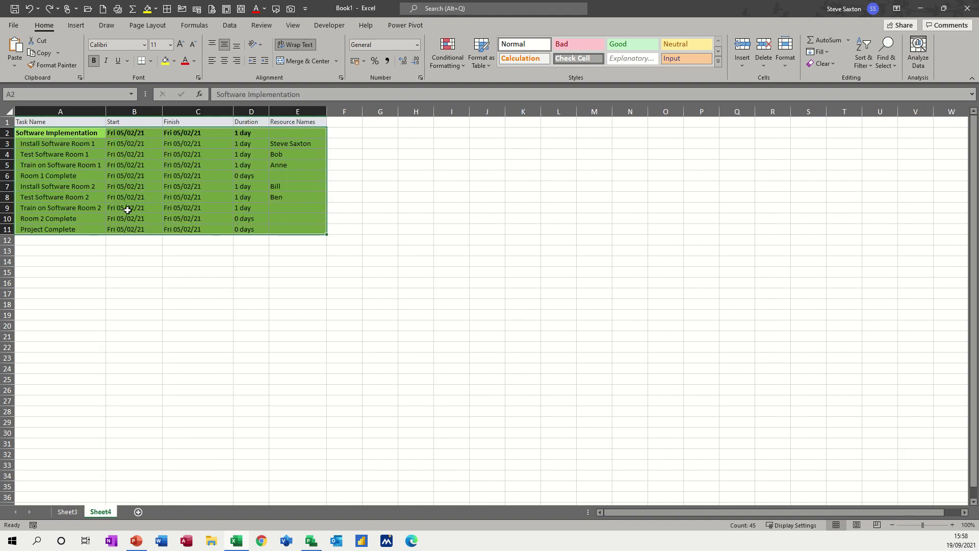
left_click(68, 512)
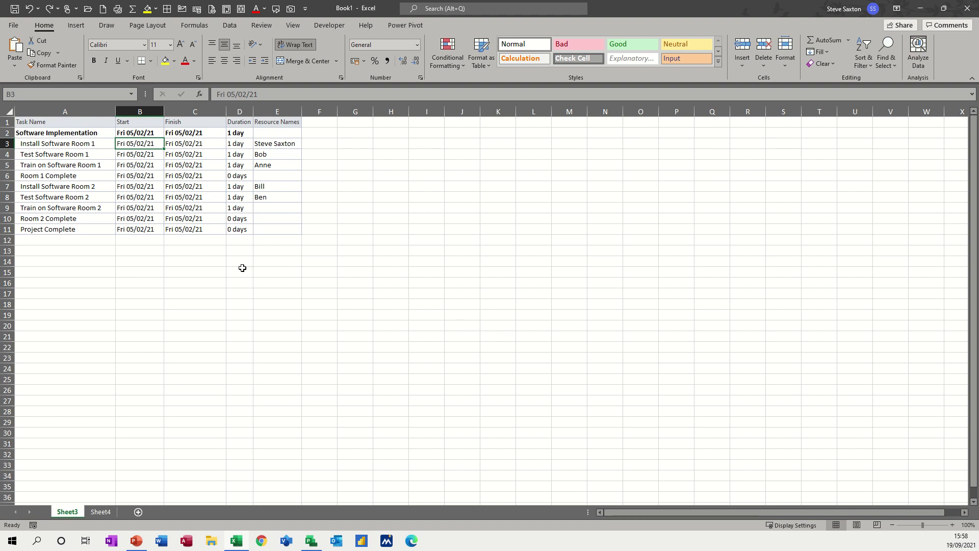
left_click(100, 511)
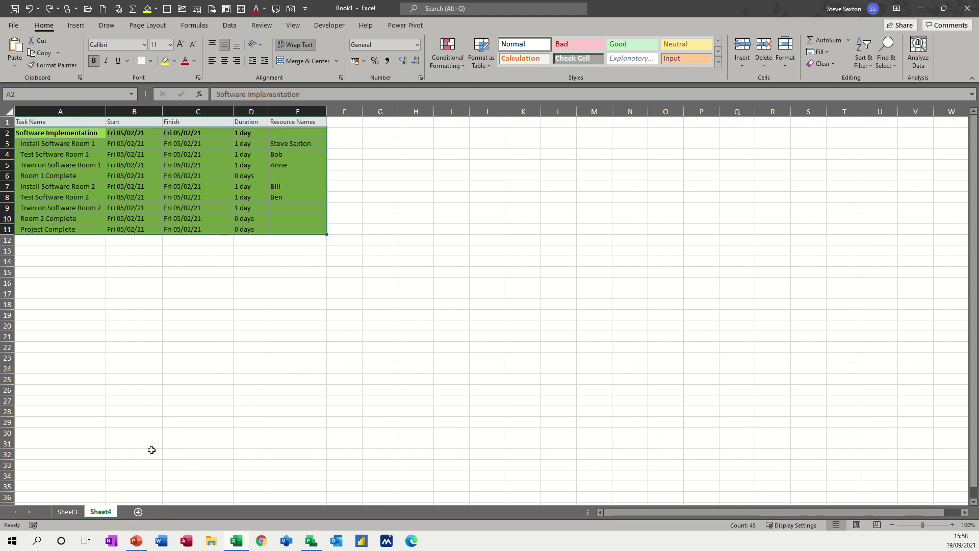
left_click(66, 512)
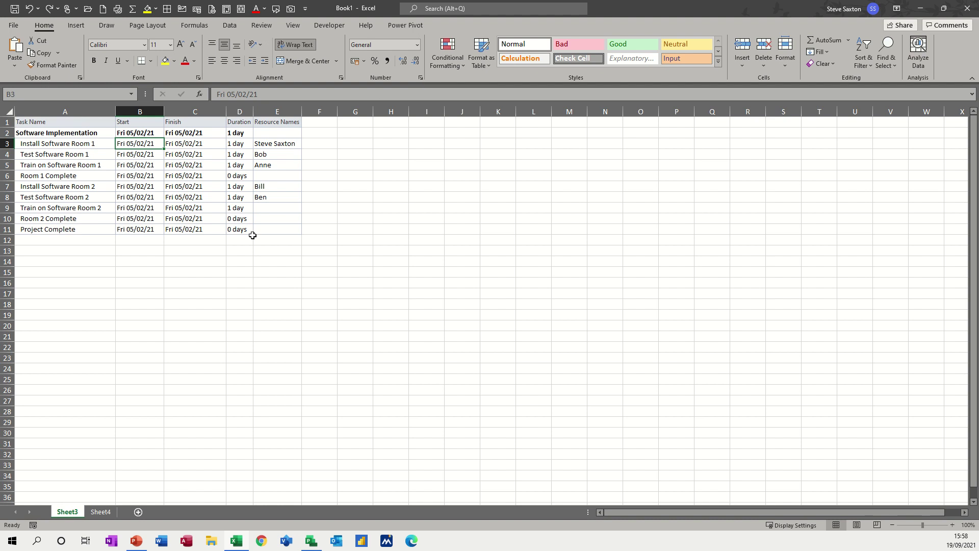
Switch to Project and move the start of Install Software Room 1 to the next working day, Mon 20/09/21
left_click(311, 541)
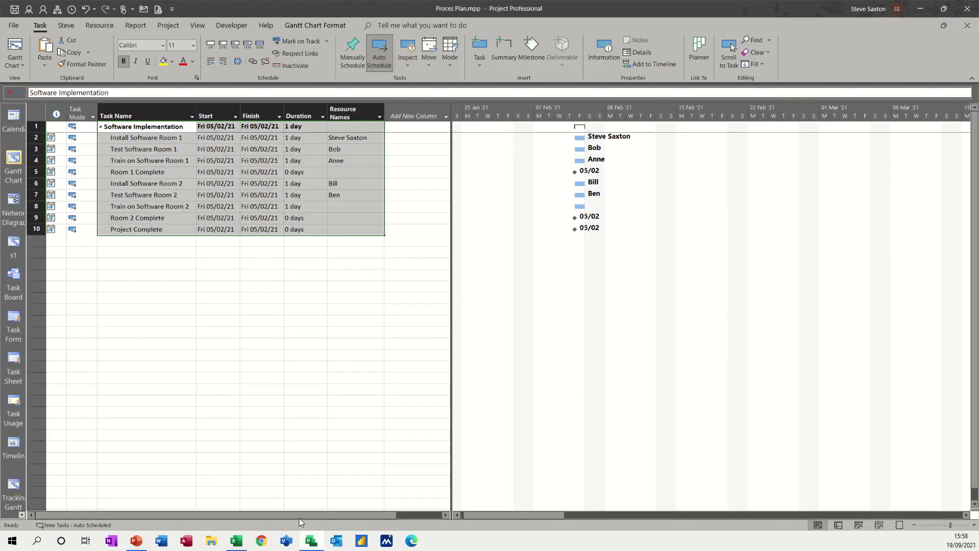
right_click(136, 148)
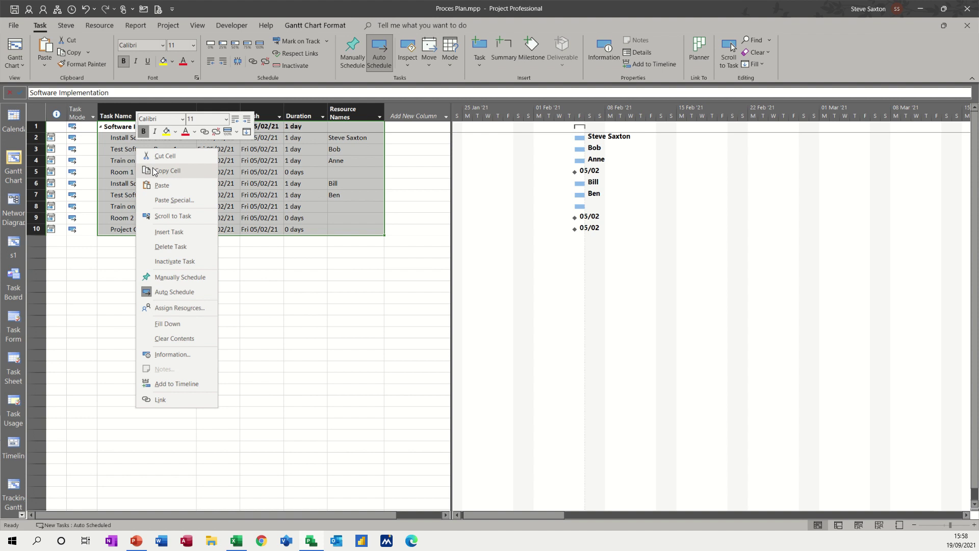
key("Escape")
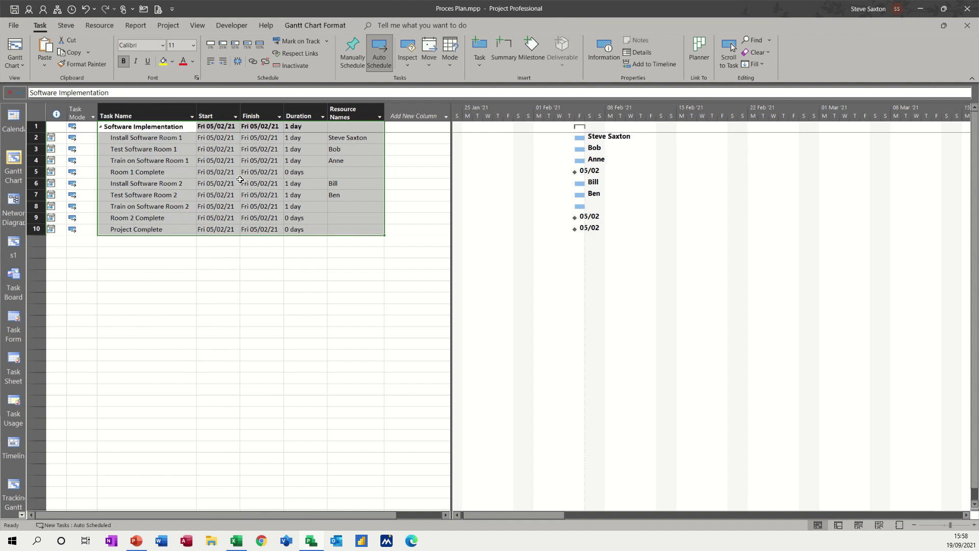
left_click(212, 138)
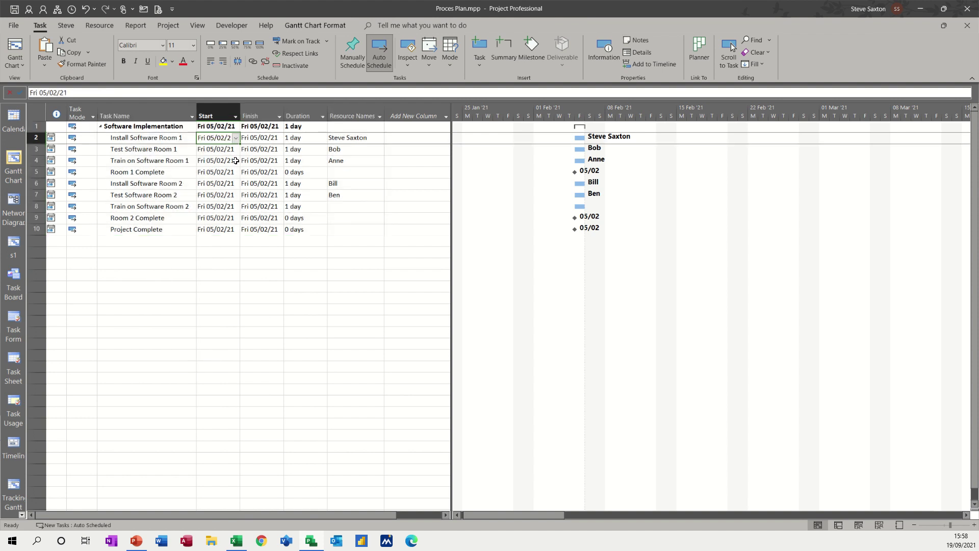
left_click(222, 182)
left_click(218, 139)
left_click(236, 138)
left_click(190, 224)
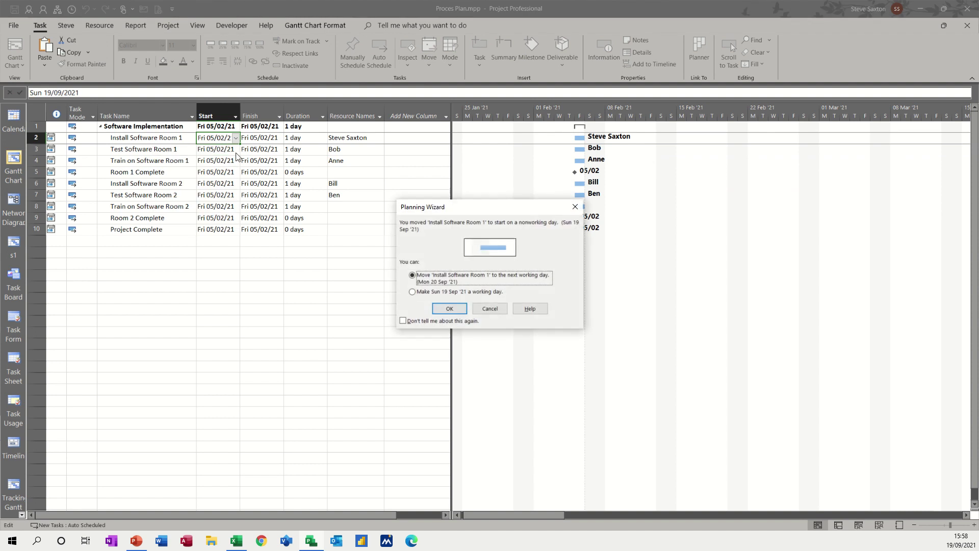
left_click(447, 309)
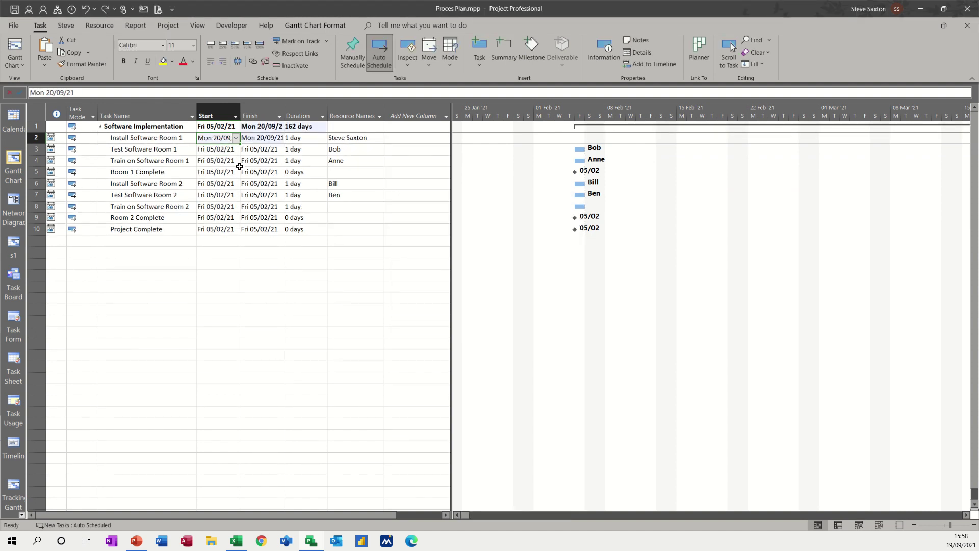
Fill the Mon 20/09/21 start date down to all remaining tasks and bring their bars into view on the Gantt chart
left_click_drag(239, 144, 240, 233)
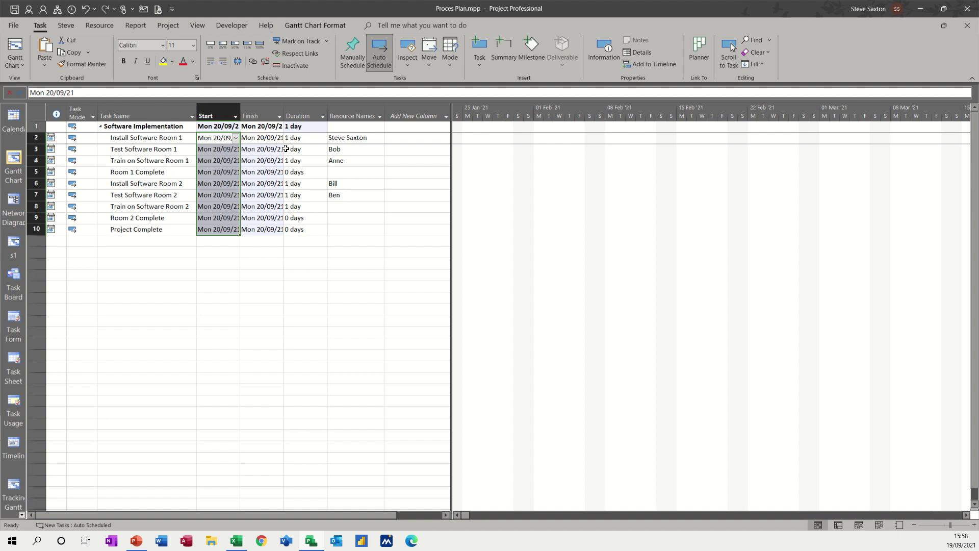
left_click(730, 51)
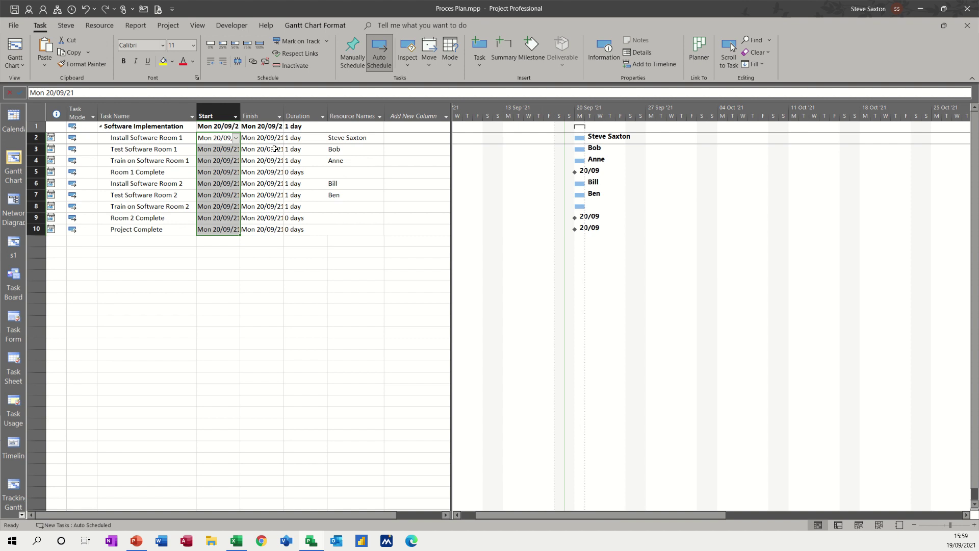
left_click(245, 275)
Change the resource on Test Software Room 2 to the person assigned to Test Software Room 1
left_click_drag(120, 128, 328, 228)
left_click(342, 193)
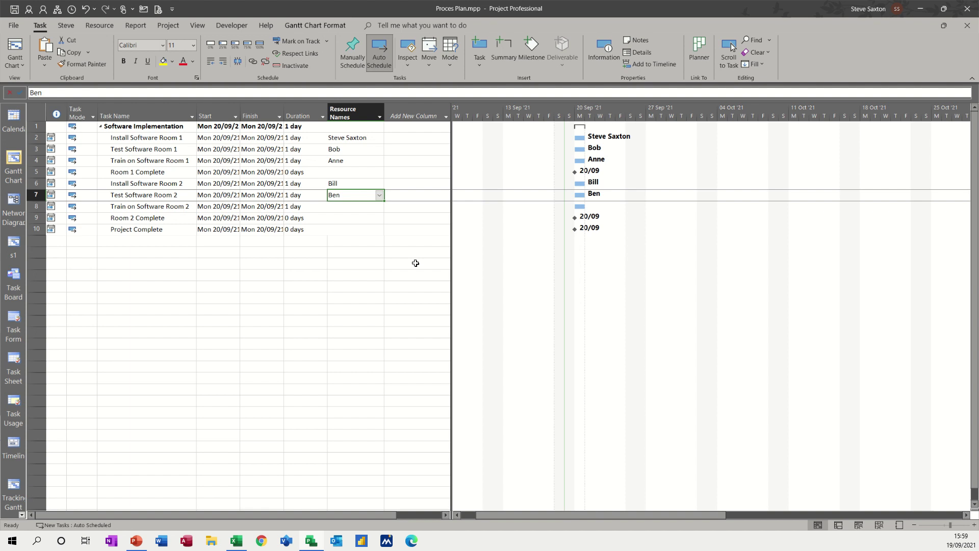
type("Bob")
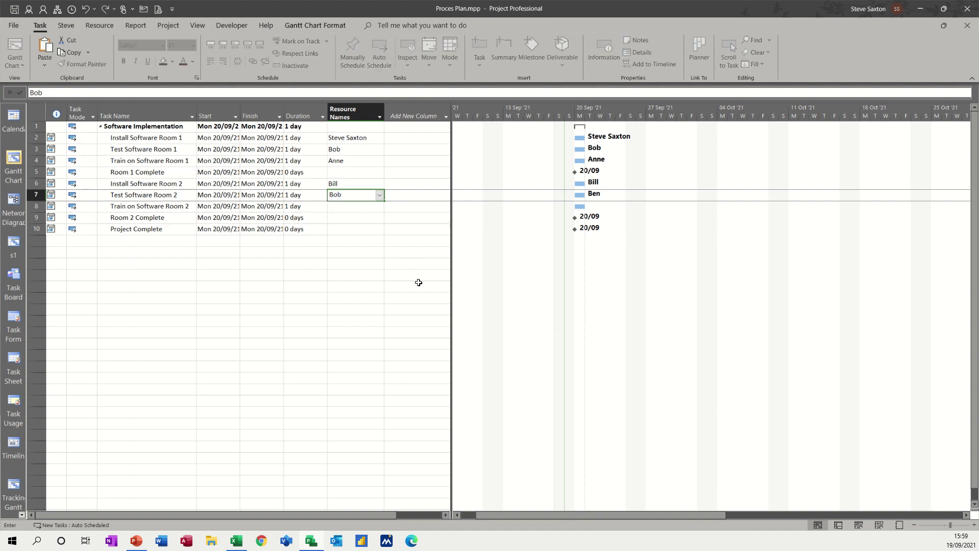
left_click(363, 274)
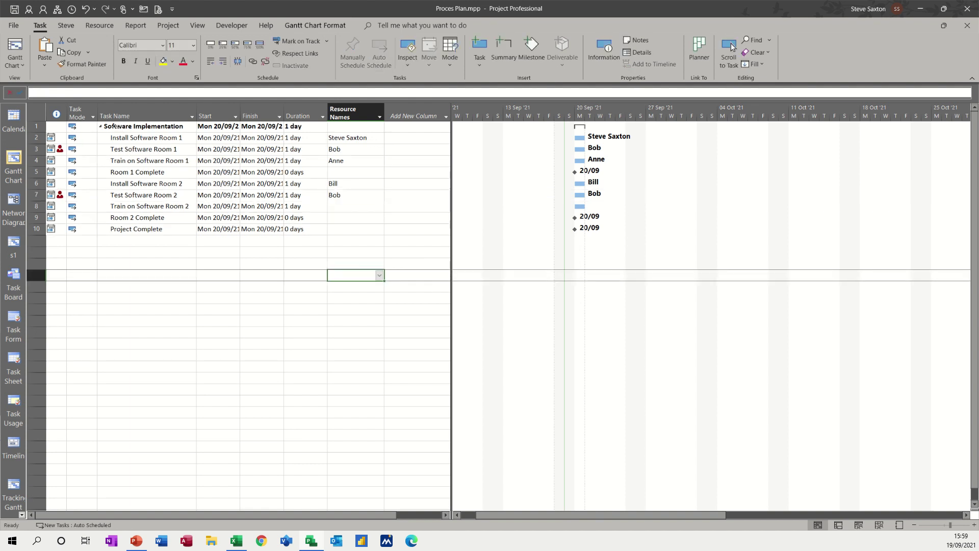
Copy the whole task table from Software Implementation to Project Complete, from Task Name through Resource Names
left_click(133, 127)
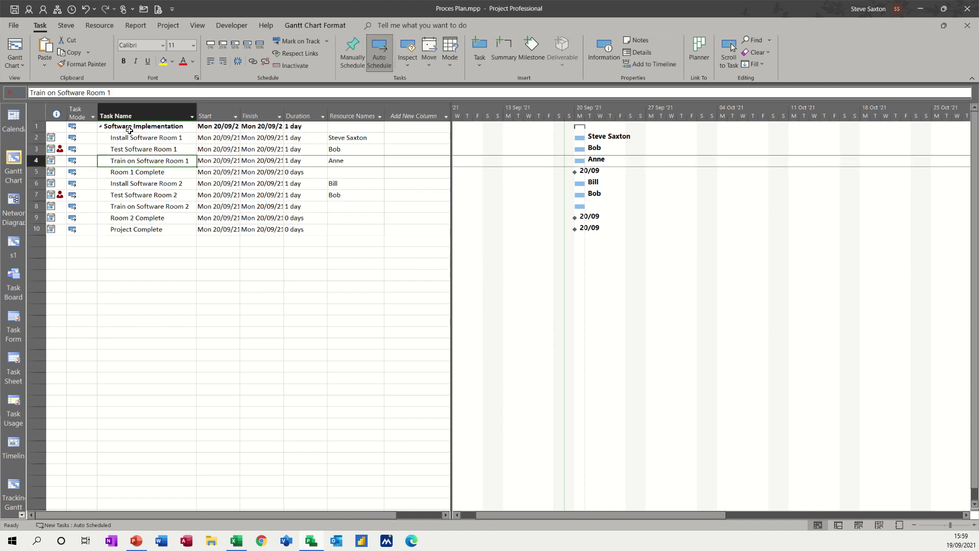
left_click_drag(127, 129, 338, 228)
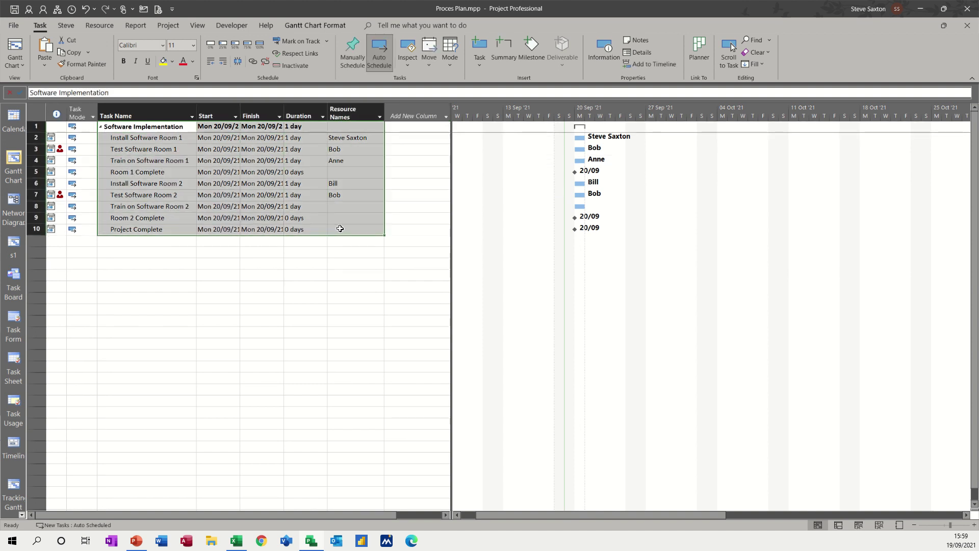
right_click(176, 189)
left_click(187, 203)
Switch to Excel and paste the copied Project table over the old task list on Sheet3 from cell A1, keeping source formatting
left_click(236, 540)
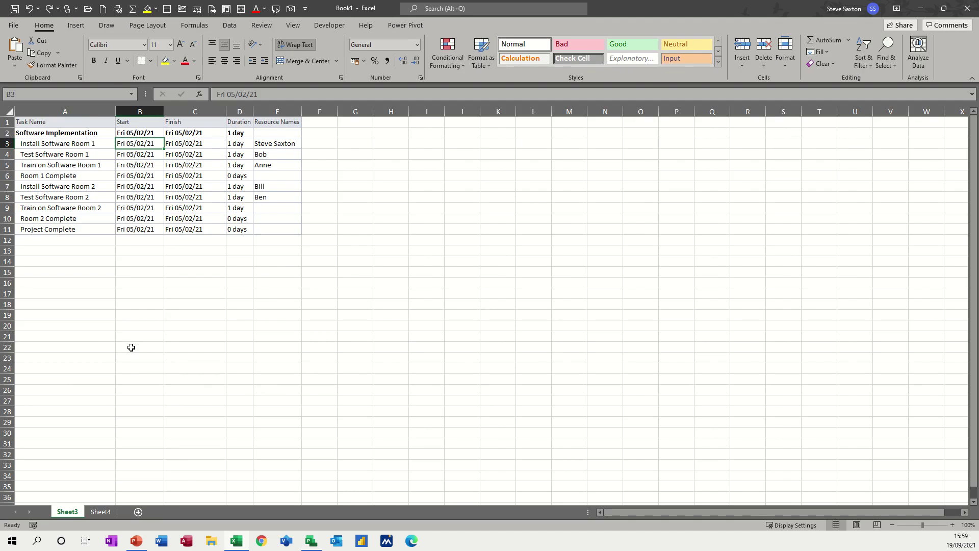
left_click(46, 133)
left_click(39, 120)
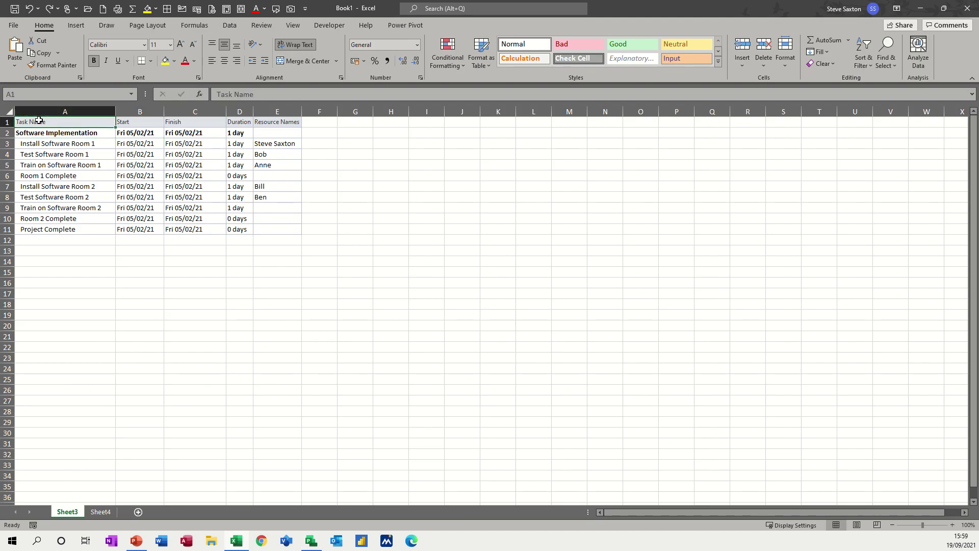
right_click(39, 123)
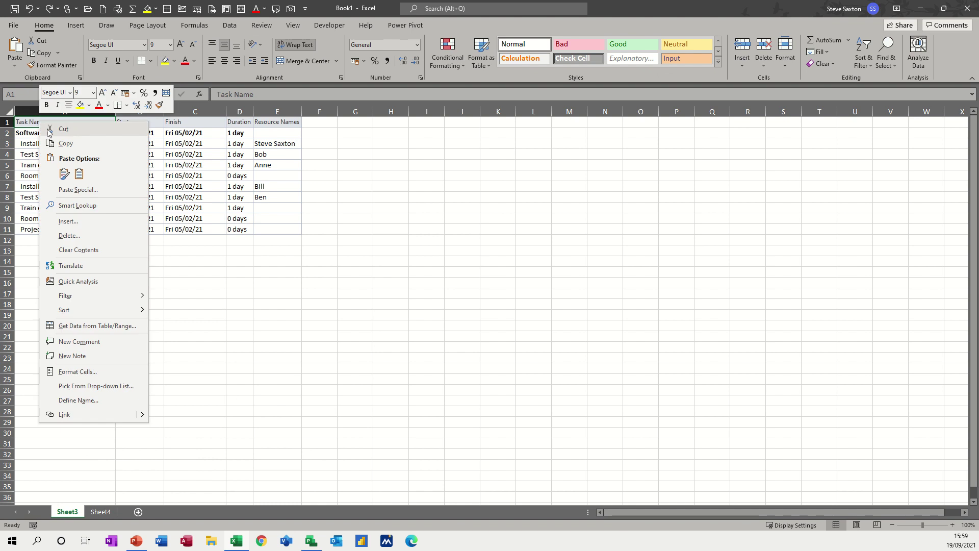
left_click(60, 172)
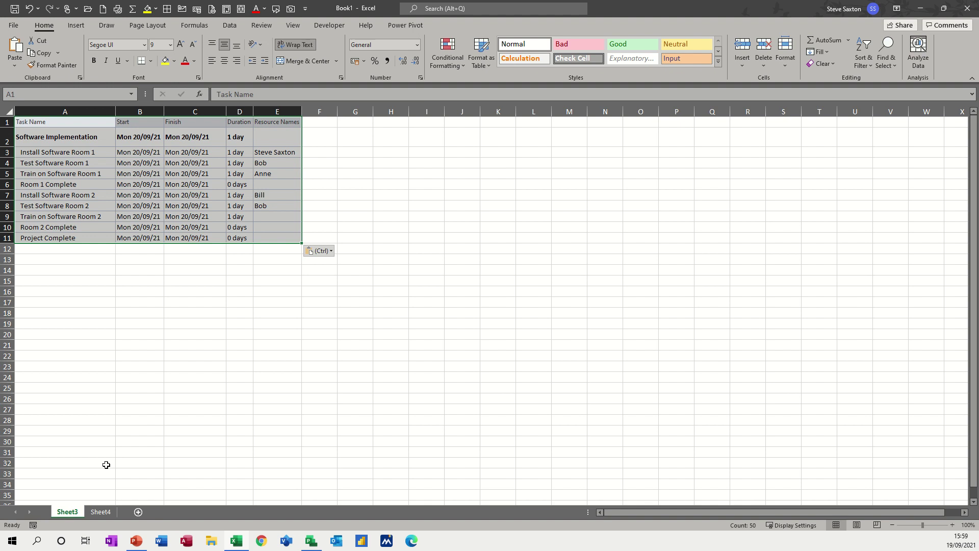
Compare the highlighted cells on Sheet4 with the updated dates and Test Software Room 2 resource on Sheet3, ending on Sheet4
left_click(102, 513)
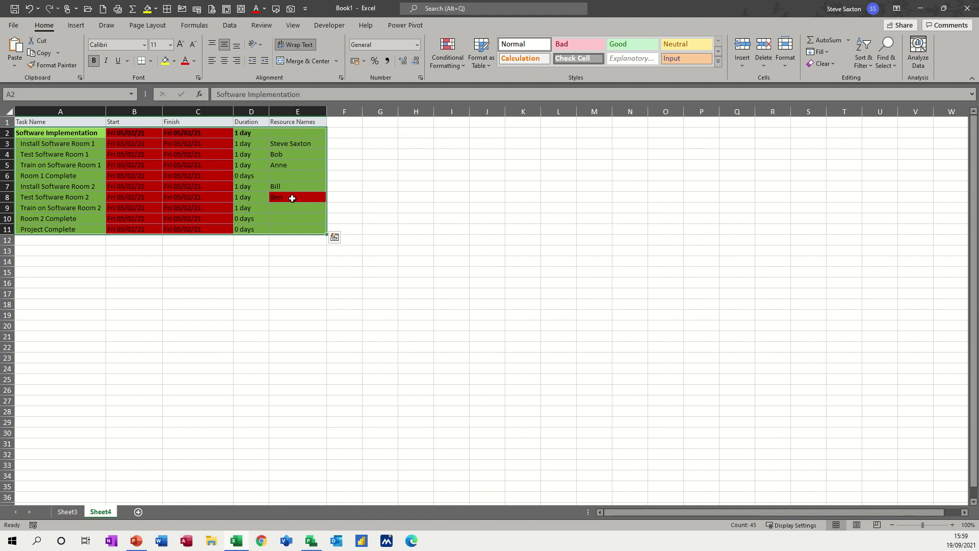
left_click(68, 511)
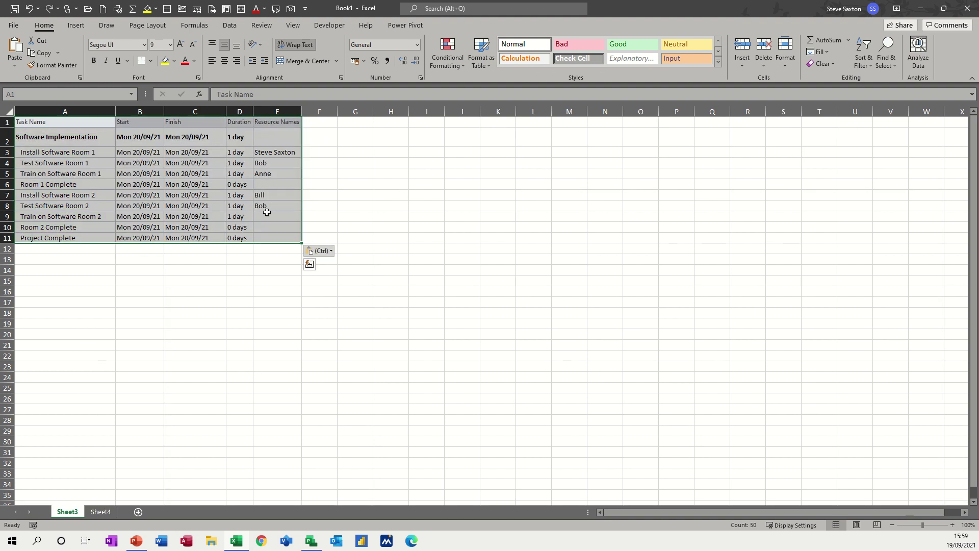
left_click(101, 512)
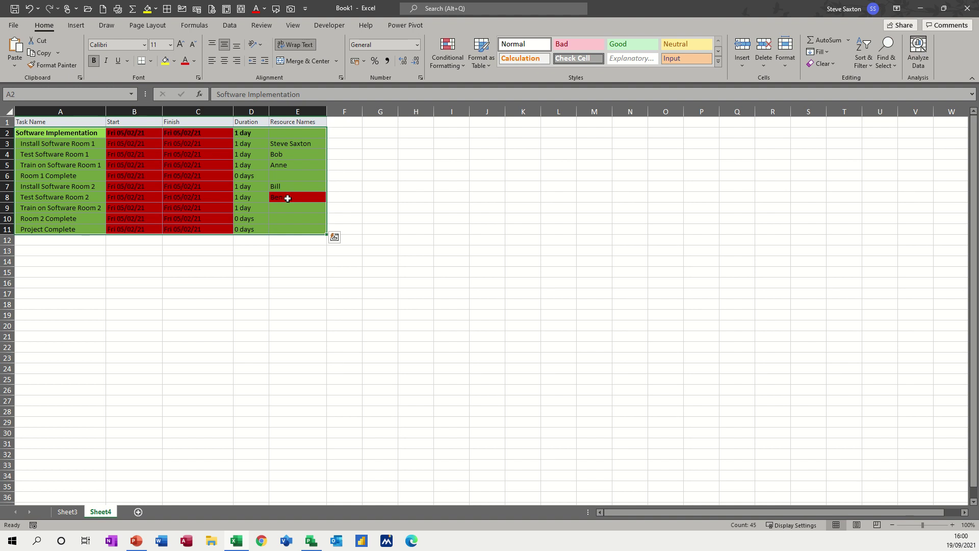
Review the two conditional formatting rules that compare Sheet4 with Sheet3, and close the rules manager without changes
left_click(447, 57)
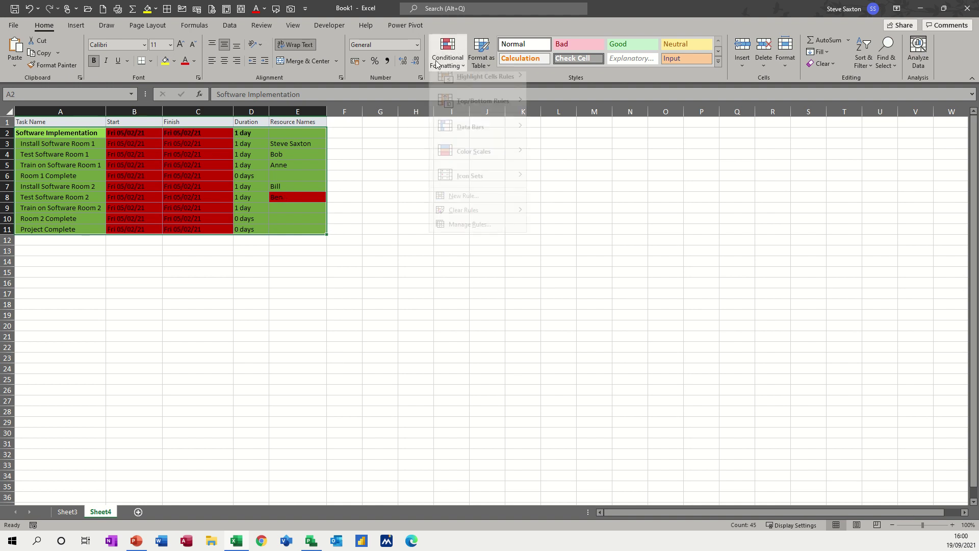
left_click(456, 234)
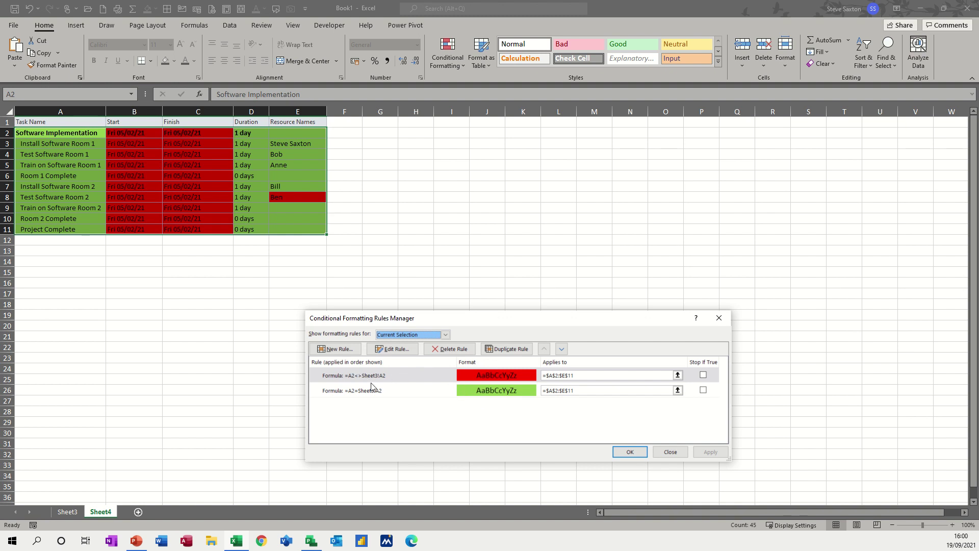
left_click(671, 451)
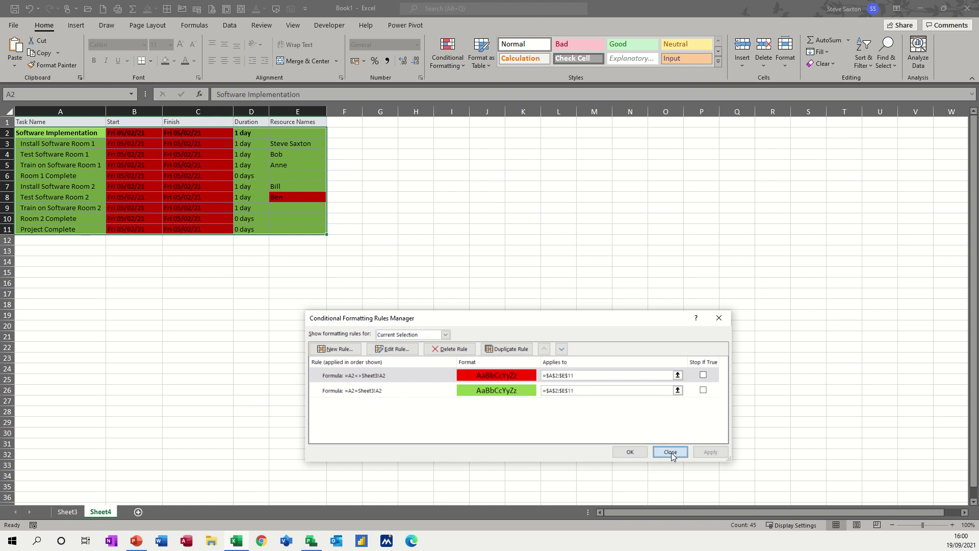